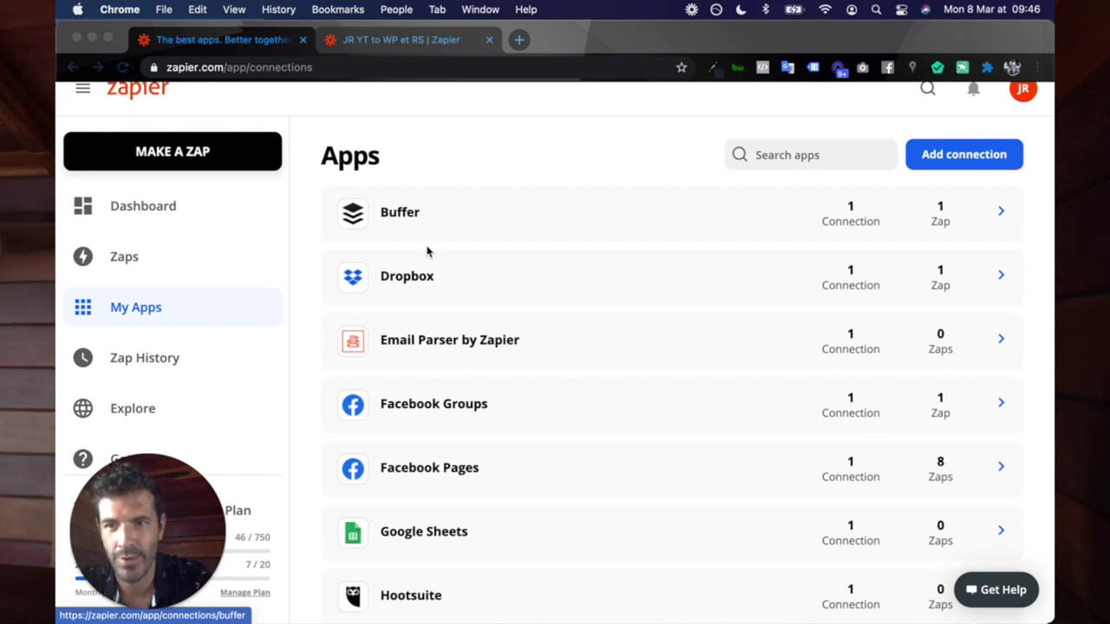
# Look through the list of connected apps, from Buffer down to Podia.
pyautogui.click(411, 164)
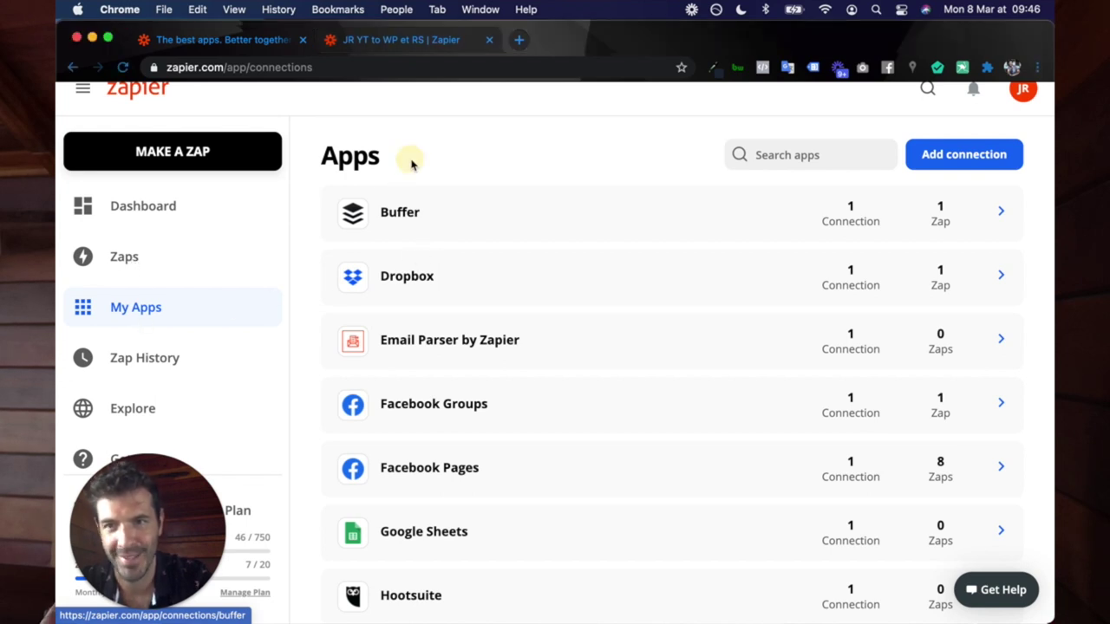
pyautogui.doubleClick(340, 156)
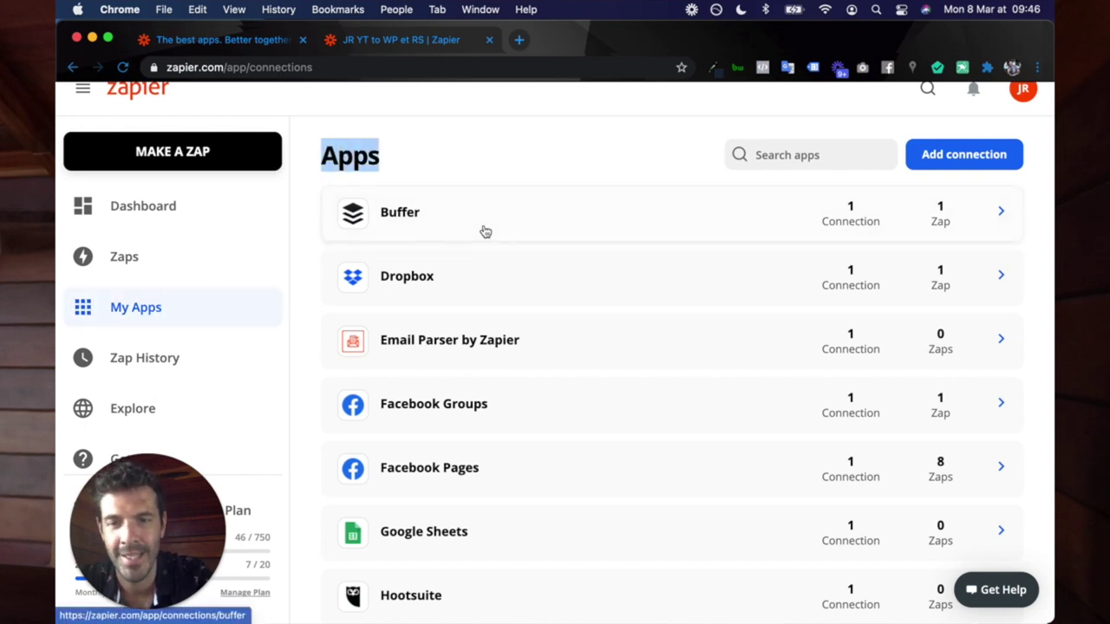
pyautogui.scroll(-3, 483, 230)
pyautogui.scroll(-4, 493, 317)
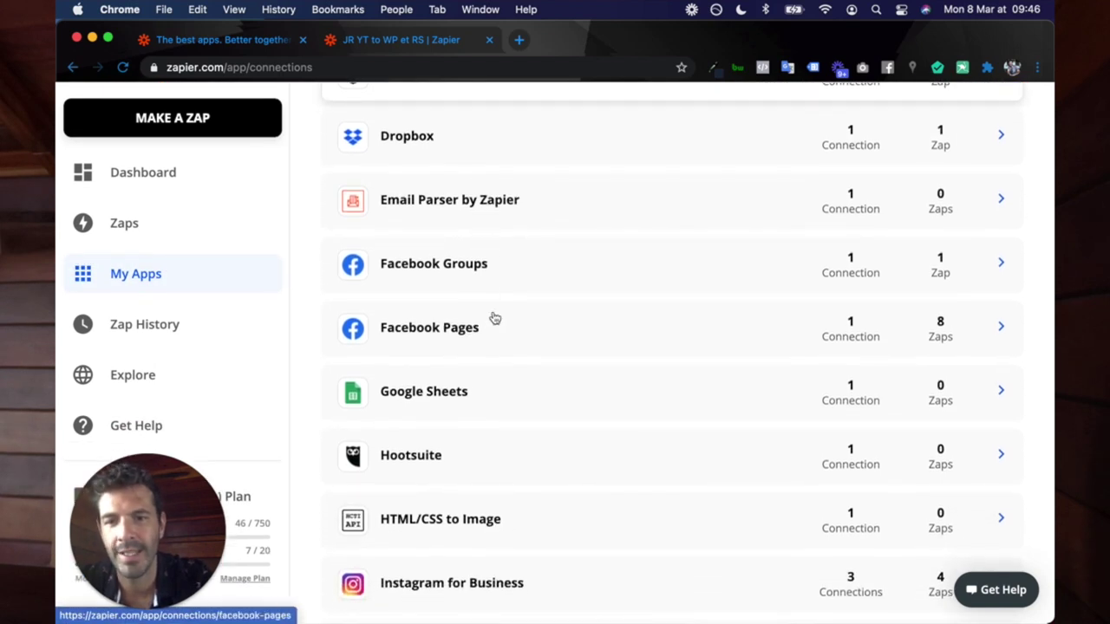
pyautogui.scroll(3, 493, 317)
pyautogui.scroll(3, 495, 318)
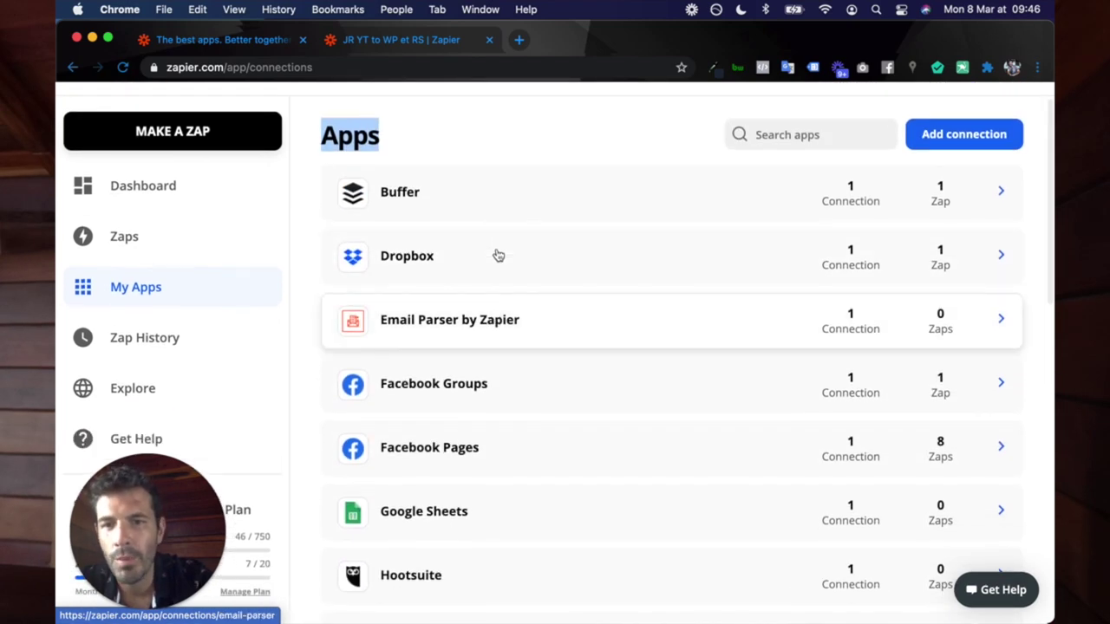
pyautogui.scroll(-3, 473, 381)
pyautogui.scroll(-5, 474, 384)
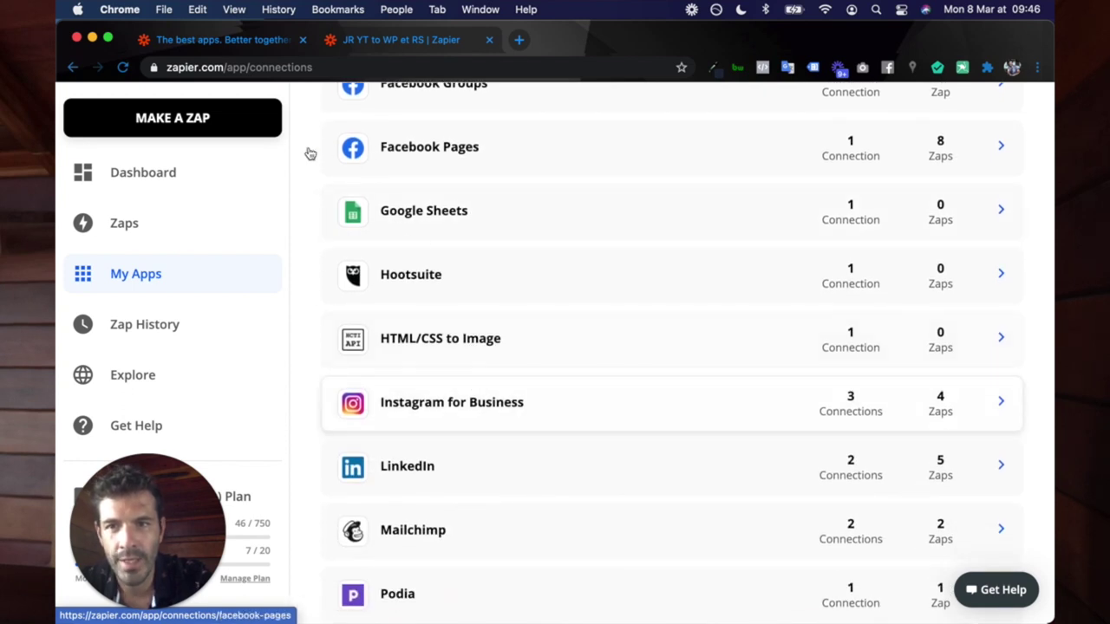
# Open the Zaps list and view the Je Vends La Boutique folder followed by the JR folder.
pyautogui.click(119, 223)
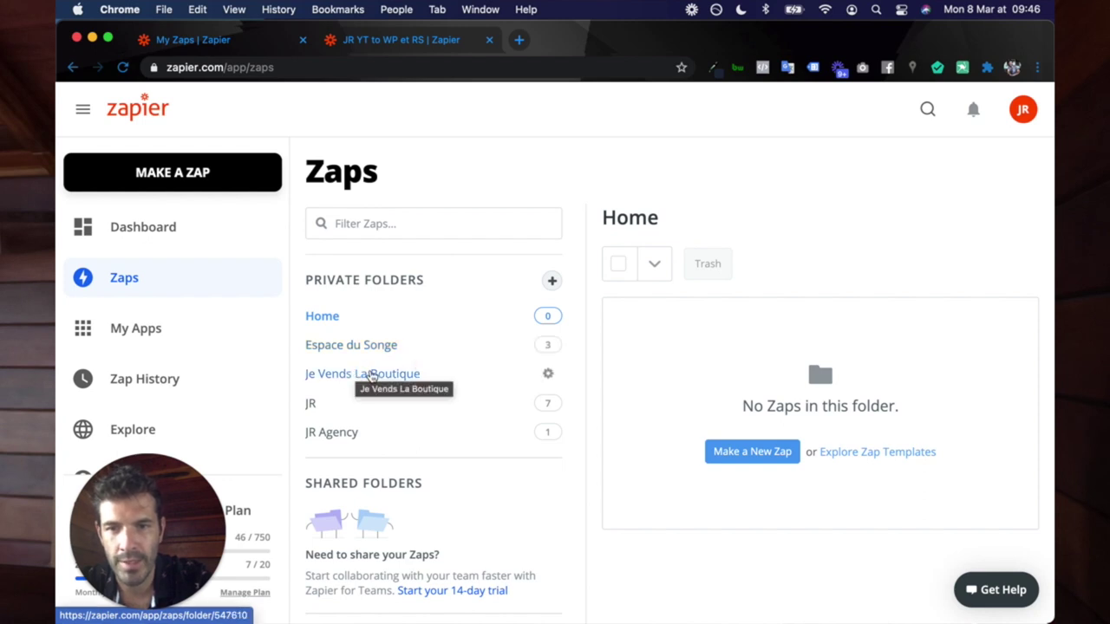
pyautogui.click(338, 379)
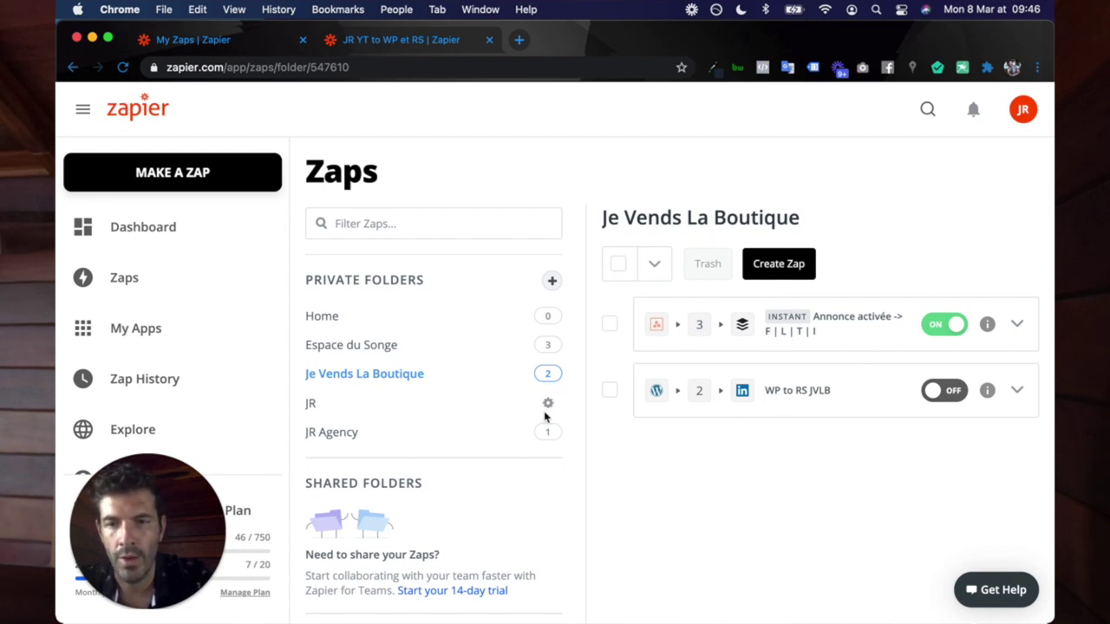
pyautogui.click(313, 406)
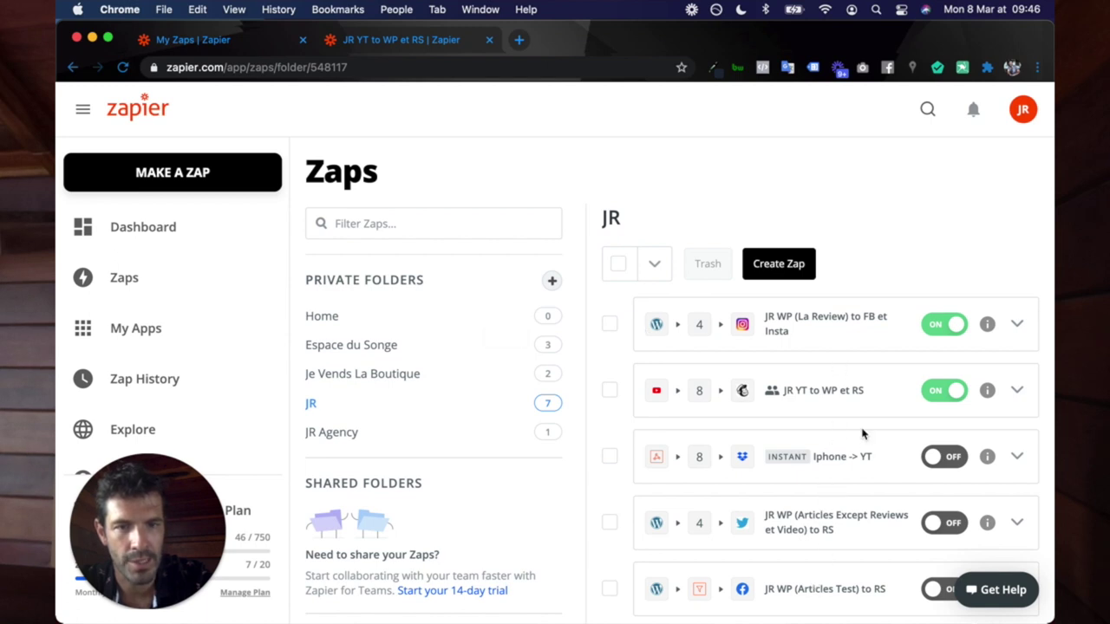
# Switch to the open JR YT to WP et RS Zap and look over its sequence of trigger and actions.
pyautogui.click(391, 44)
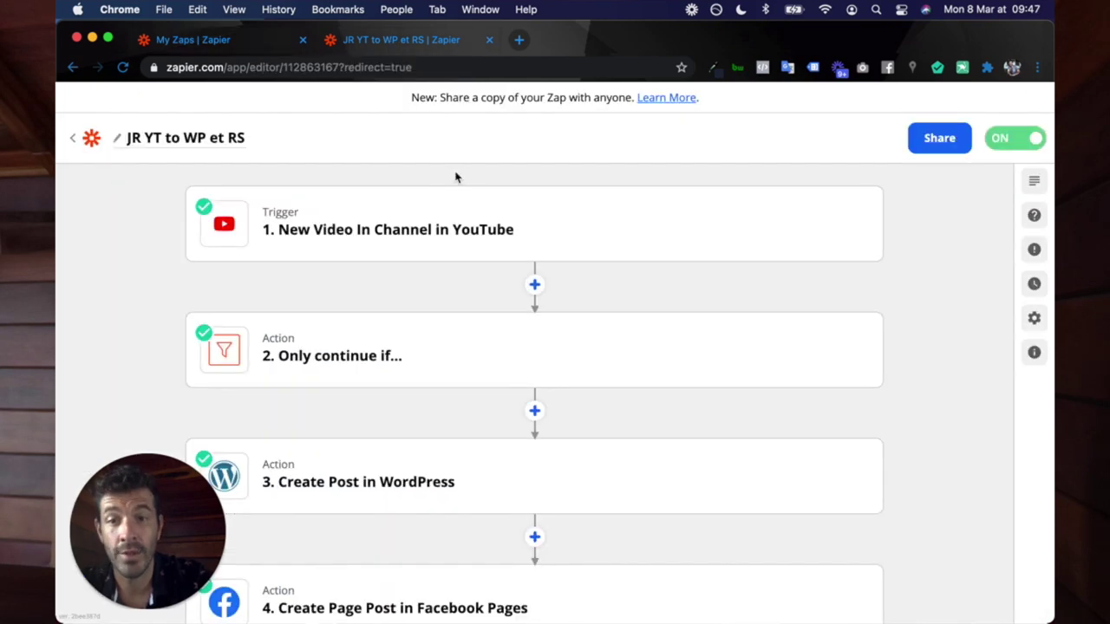
pyautogui.scroll(-1, 457, 177)
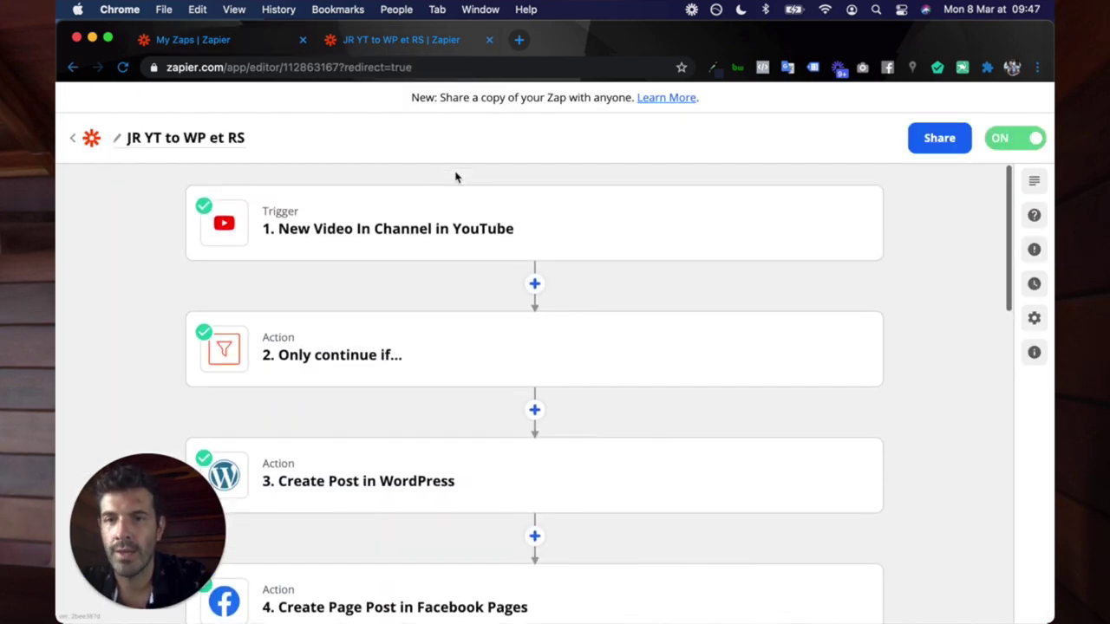
pyautogui.scroll(-1, 453, 174)
pyautogui.moveTo(443, 216)
pyautogui.scroll(-3, 442, 217)
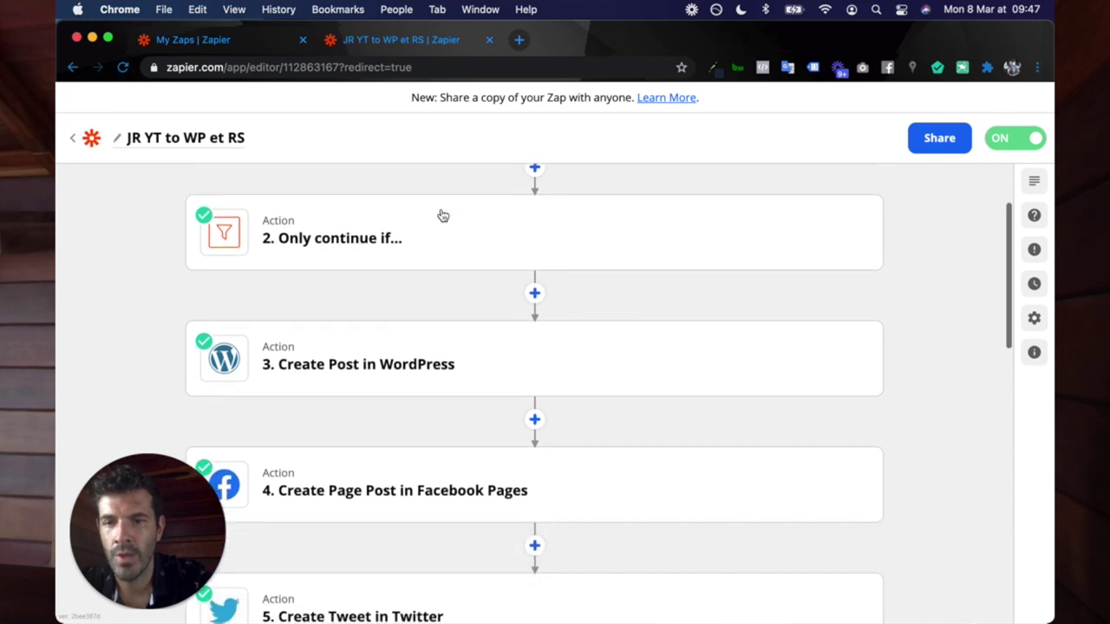
pyautogui.scroll(-2, 442, 215)
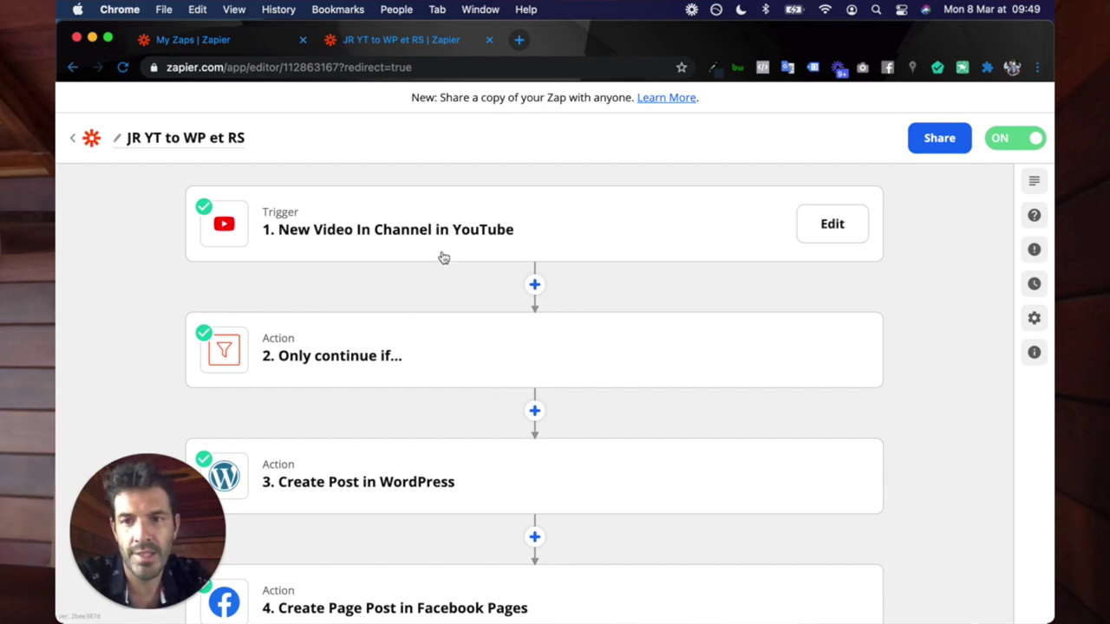
pyautogui.scroll(-1, 448, 271)
pyautogui.scroll(1, 449, 271)
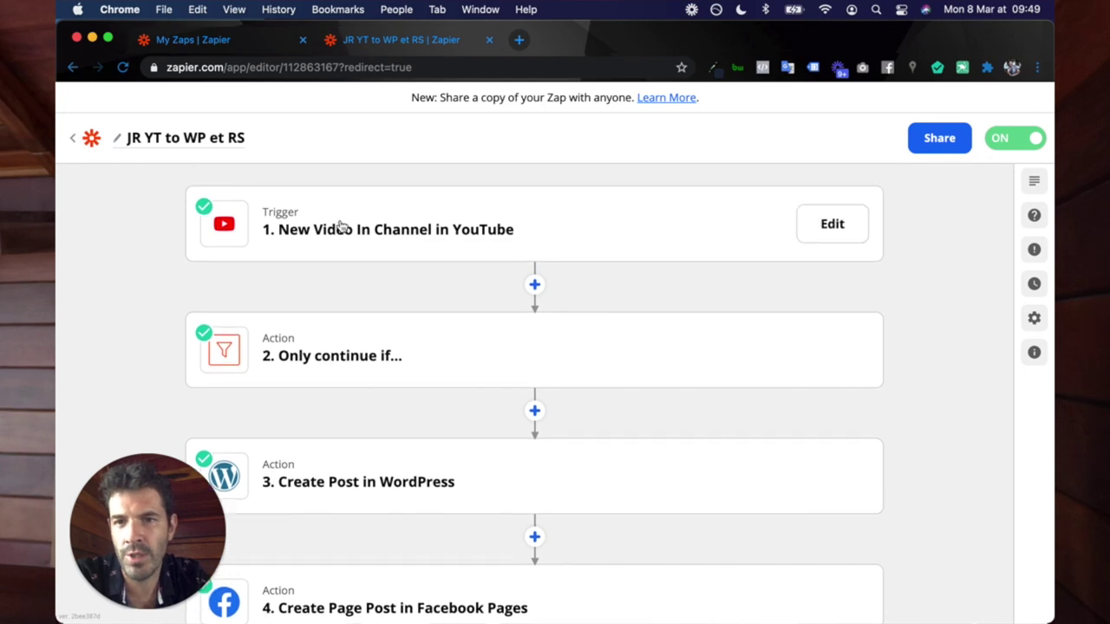
# Open the New Video In Channel trigger and examine its app and event settings.
pyautogui.click(434, 284)
pyautogui.click(347, 279)
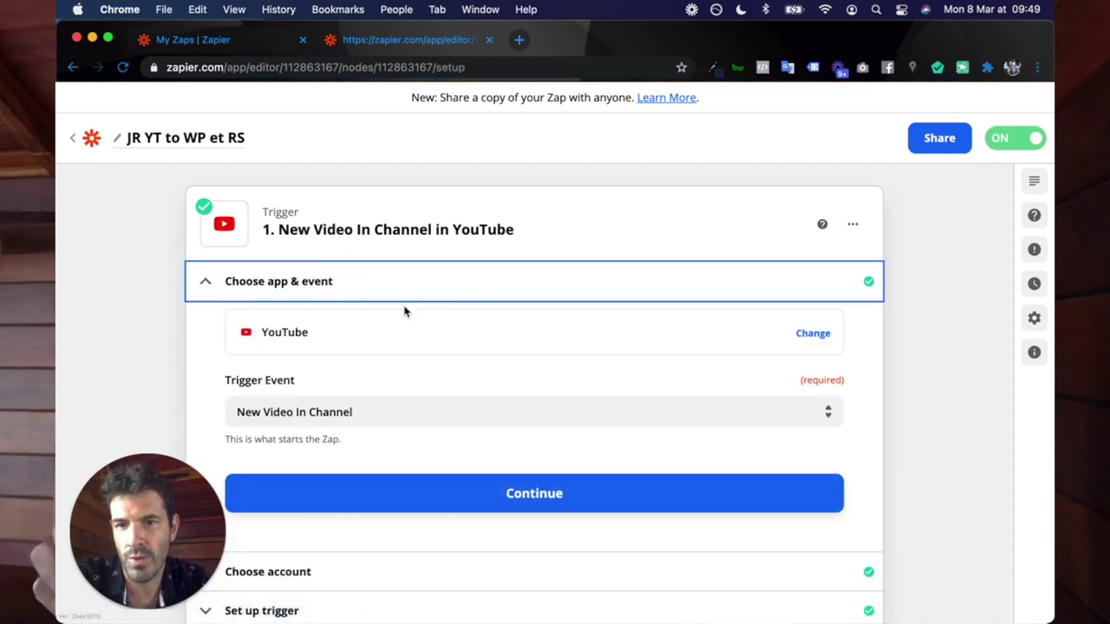
pyautogui.scroll(-3, 404, 310)
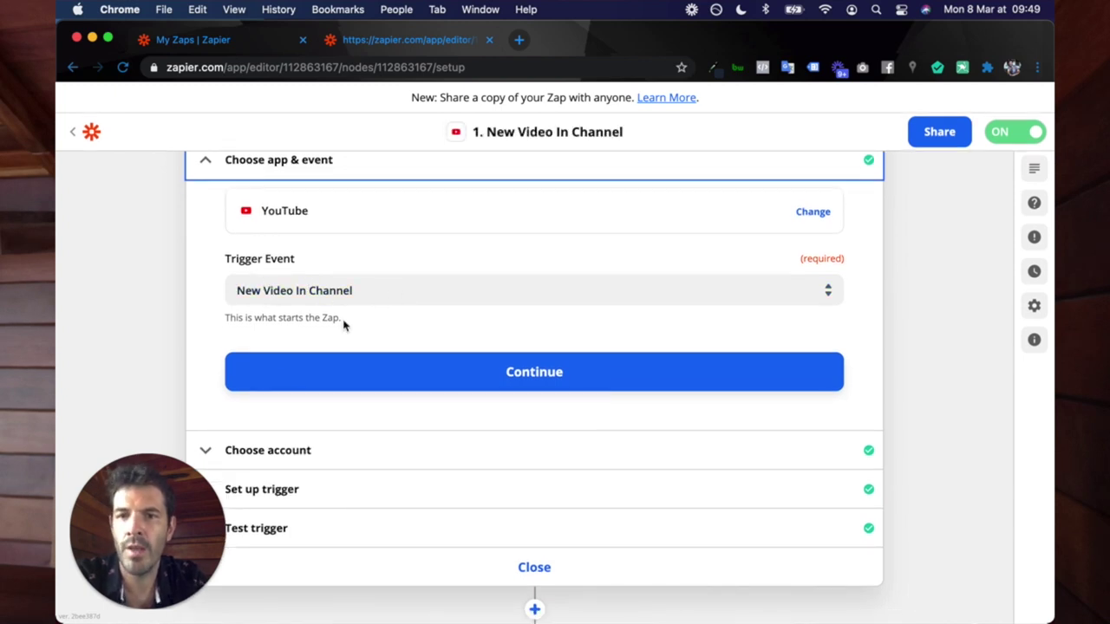
pyautogui.scroll(2, 364, 299)
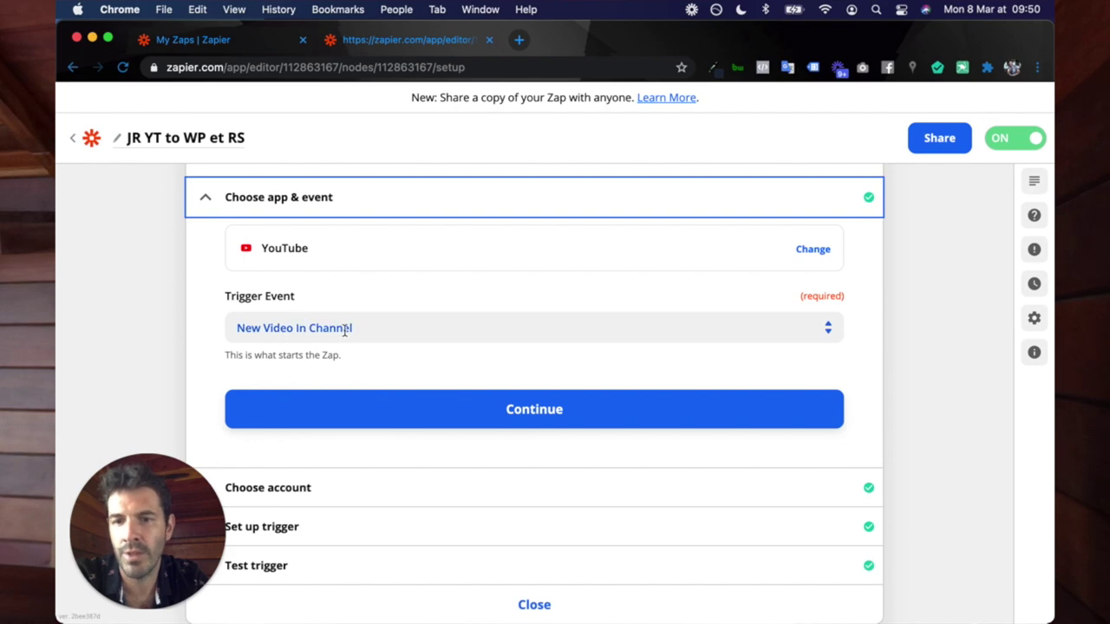
# Review the YouTube trigger's chosen account and the channel ID in its trigger setup.
pyautogui.scroll(-5, 345, 329)
pyautogui.click(269, 390)
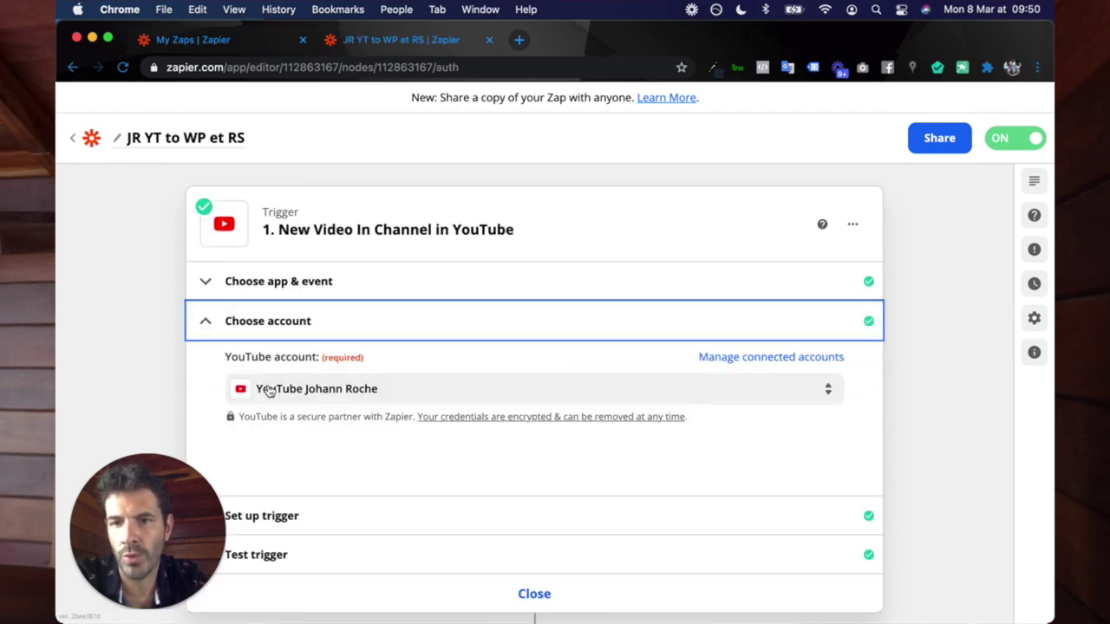
pyautogui.scroll(-5, 269, 390)
pyautogui.click(290, 389)
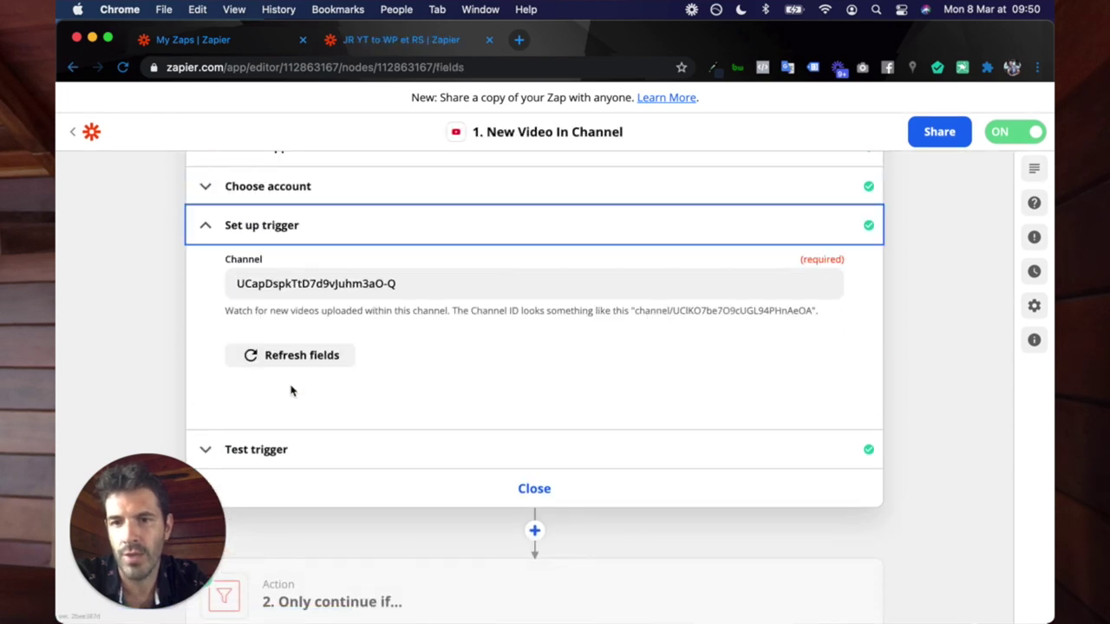
pyautogui.click(287, 284)
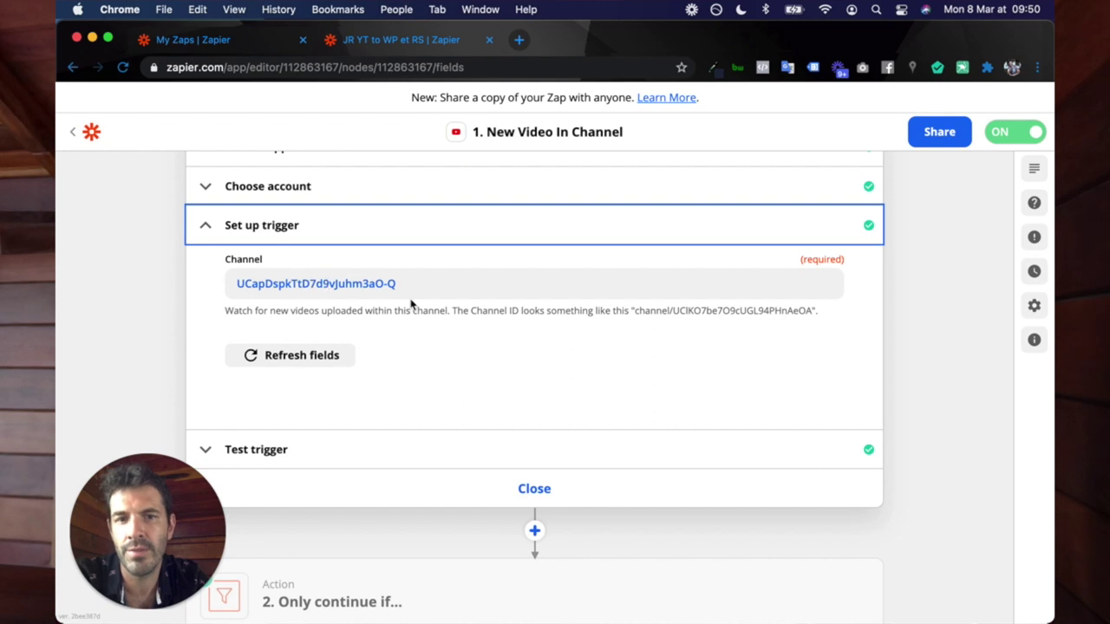
pyautogui.scroll(-1, 355, 348)
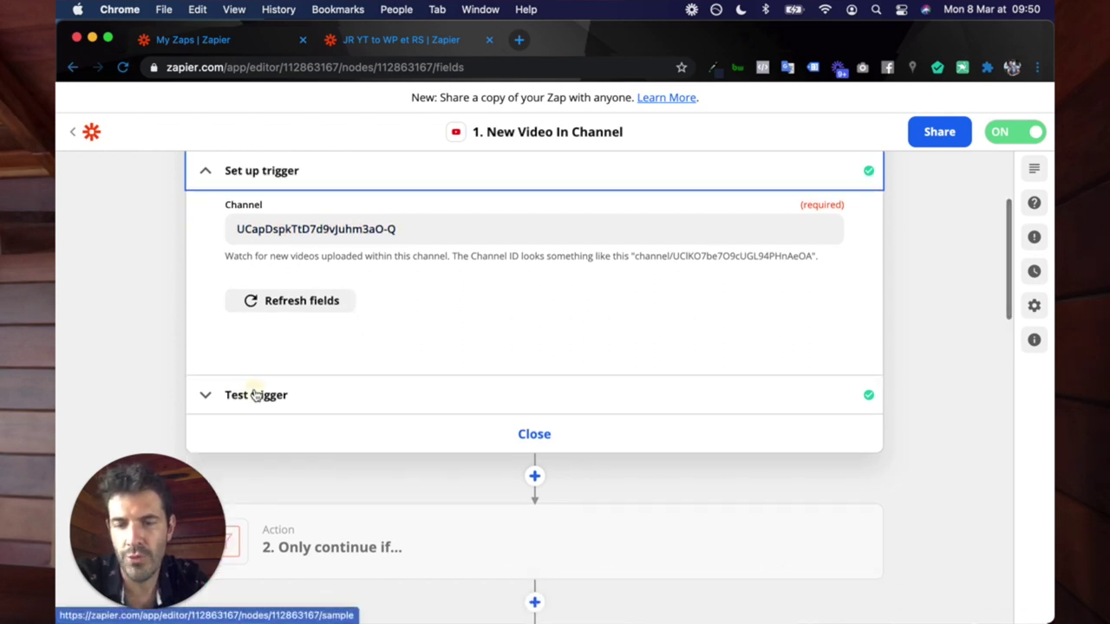
# Open the YouTube trigger's test section and examine the sample video data.
pyautogui.click(387, 382)
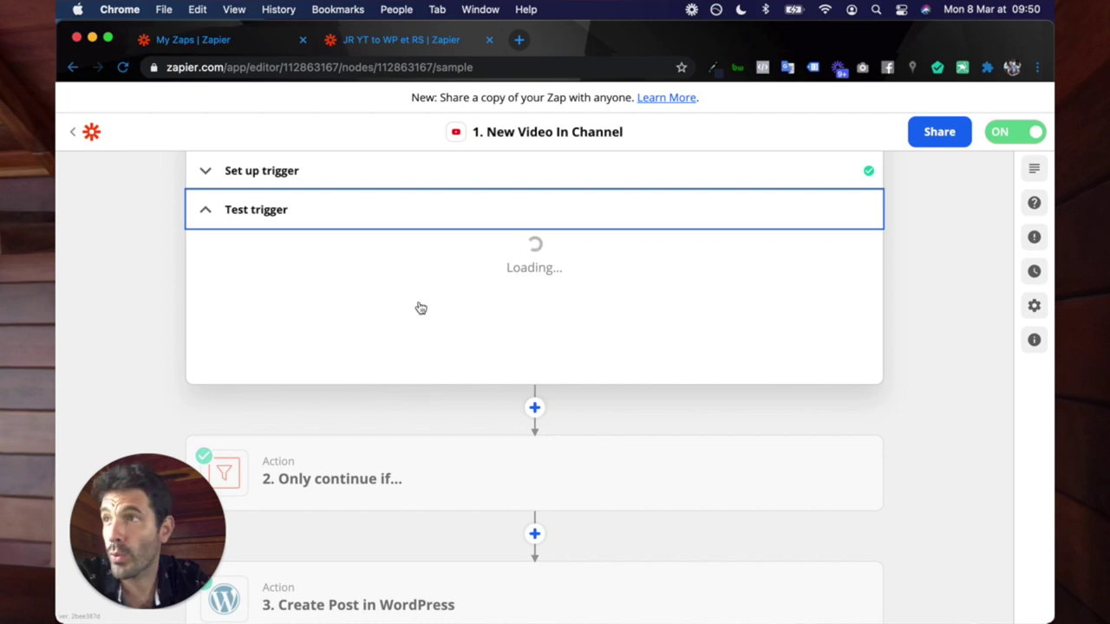
pyautogui.scroll(-4, 420, 308)
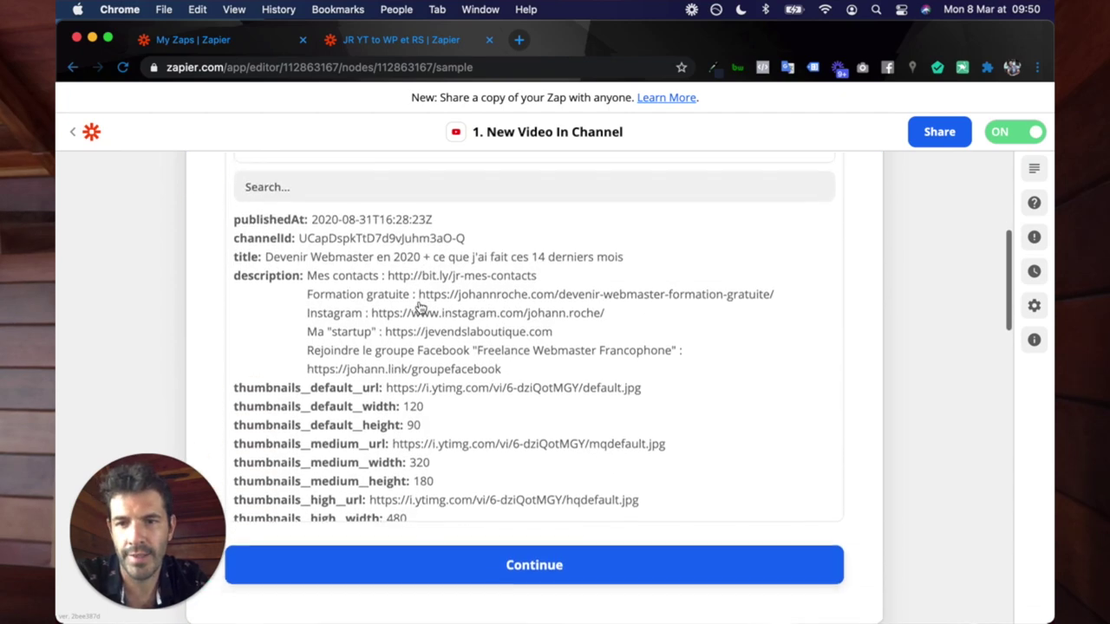
pyautogui.scroll(5, 471, 399)
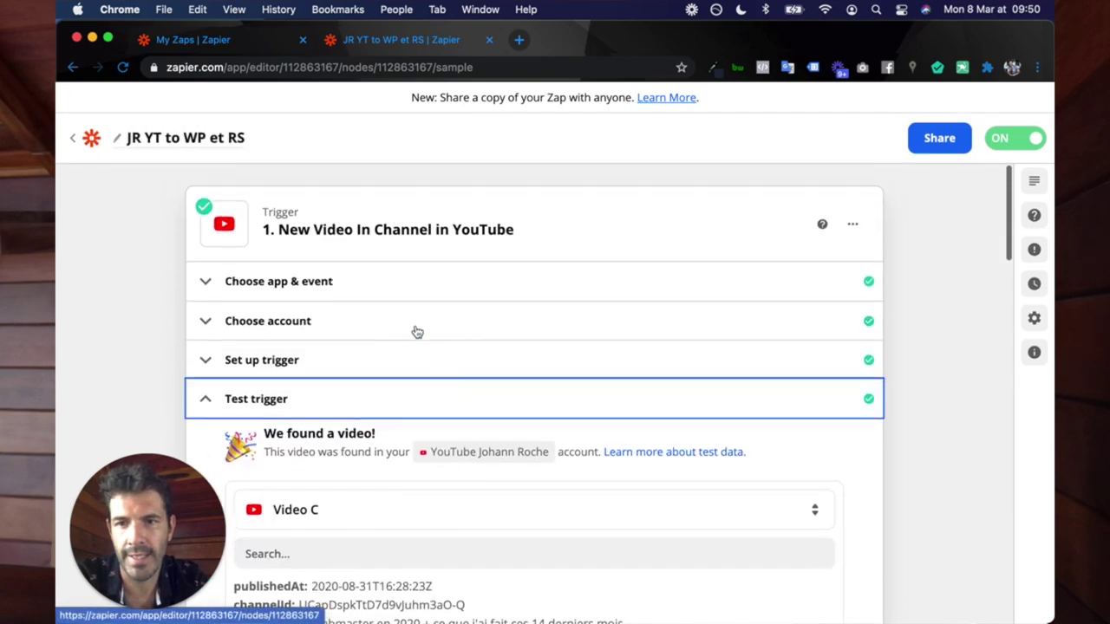
pyautogui.scroll(-5, 492, 378)
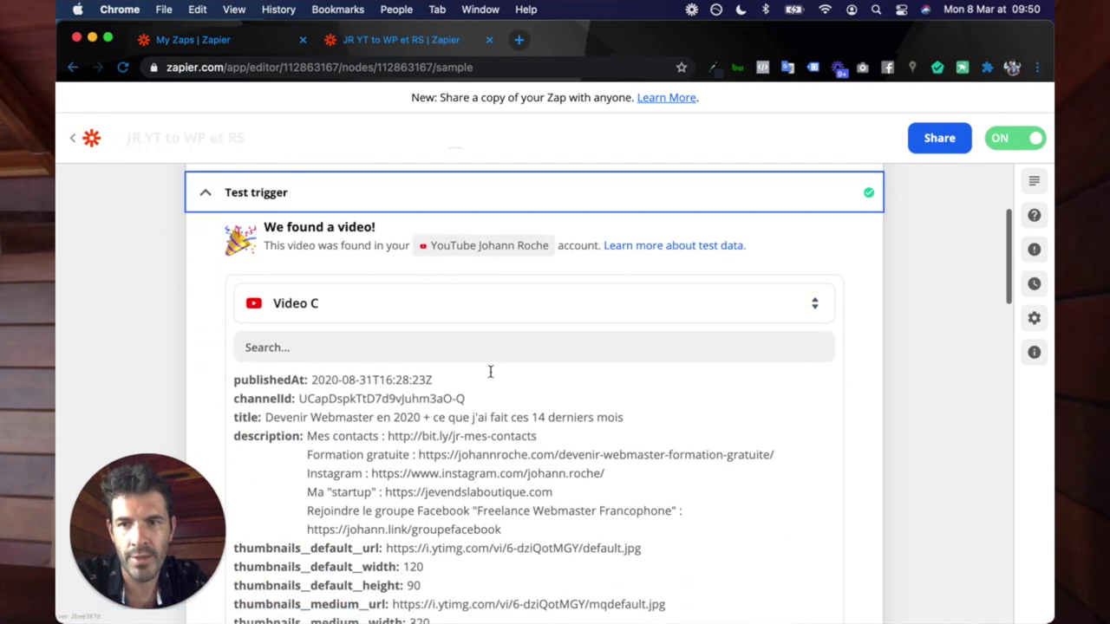
pyautogui.scroll(-5, 902, 374)
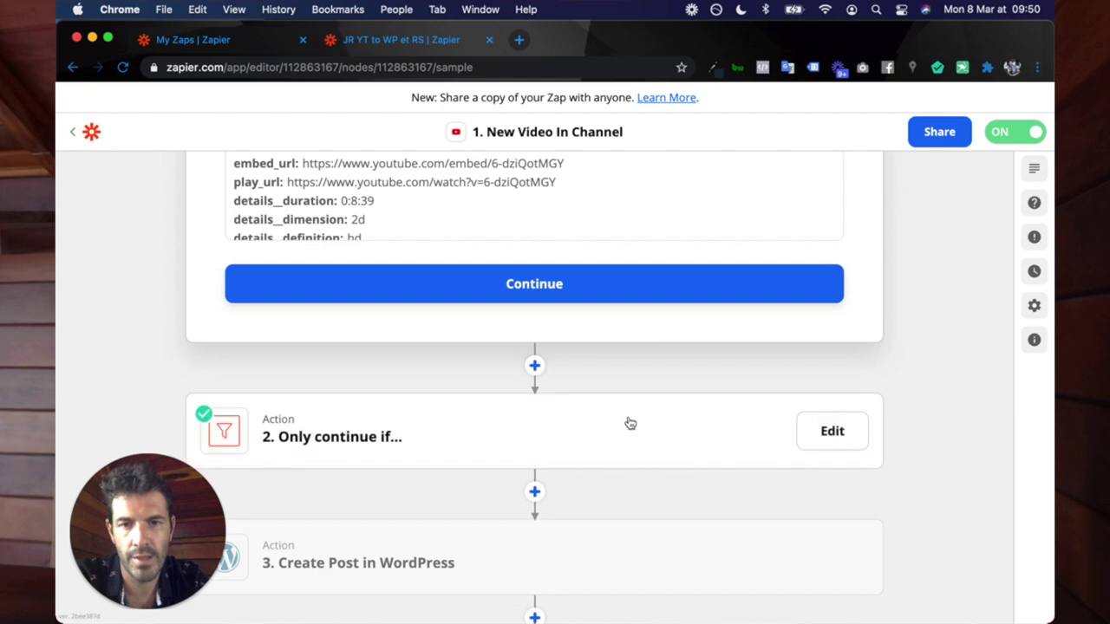
pyautogui.scroll(-3, 627, 421)
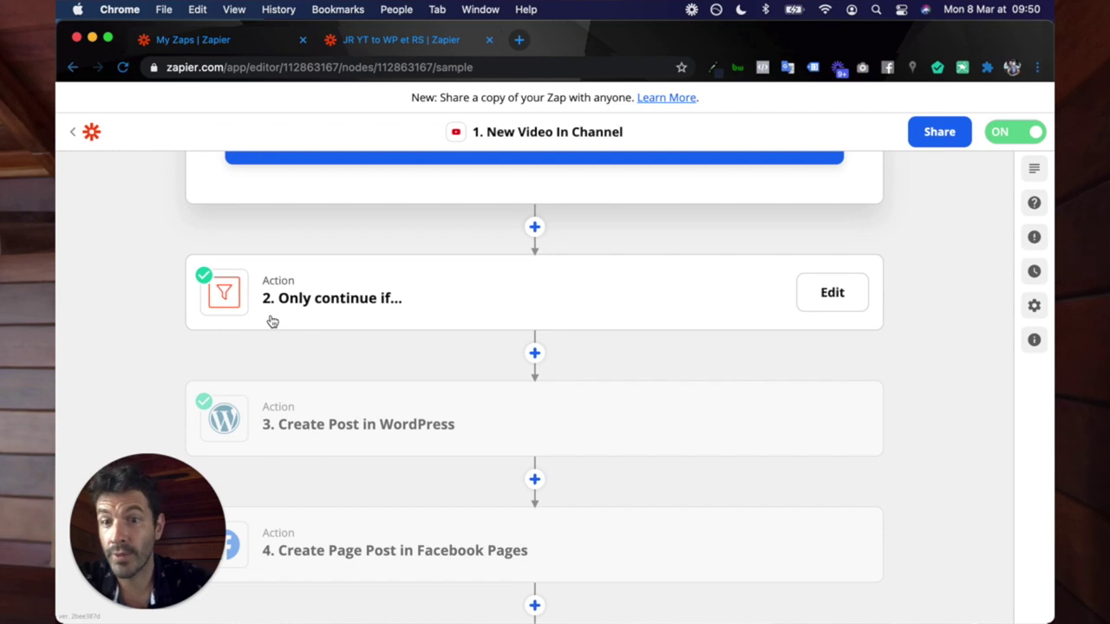
# Open the "Only continue if..." action and check which app it uses.
pyautogui.click(320, 298)
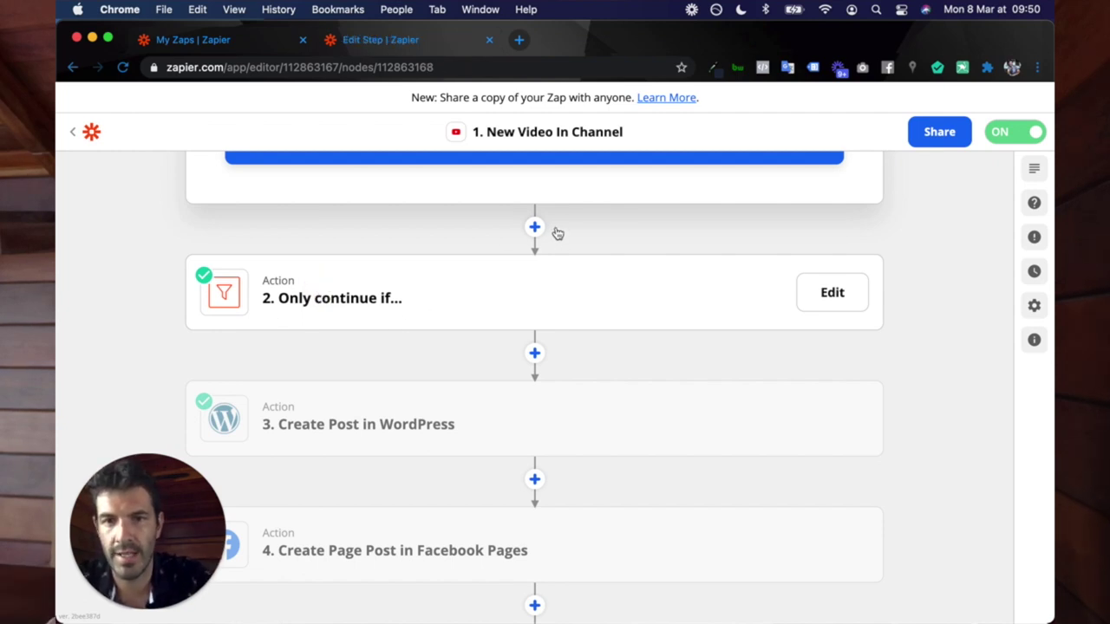
pyautogui.scroll(-7, 465, 349)
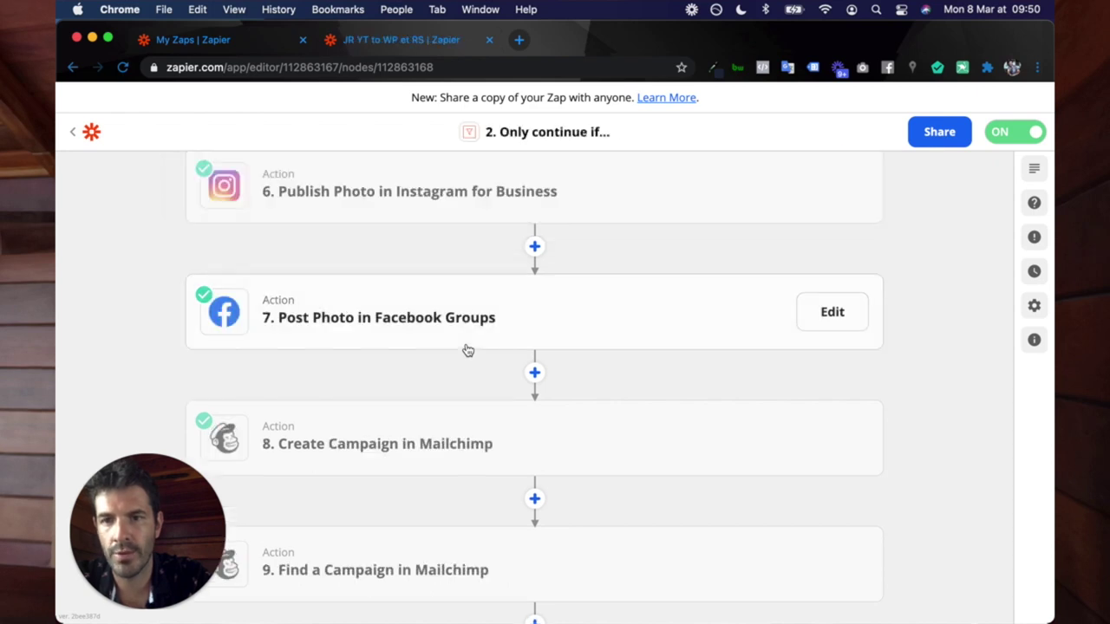
pyautogui.scroll(8, 429, 300)
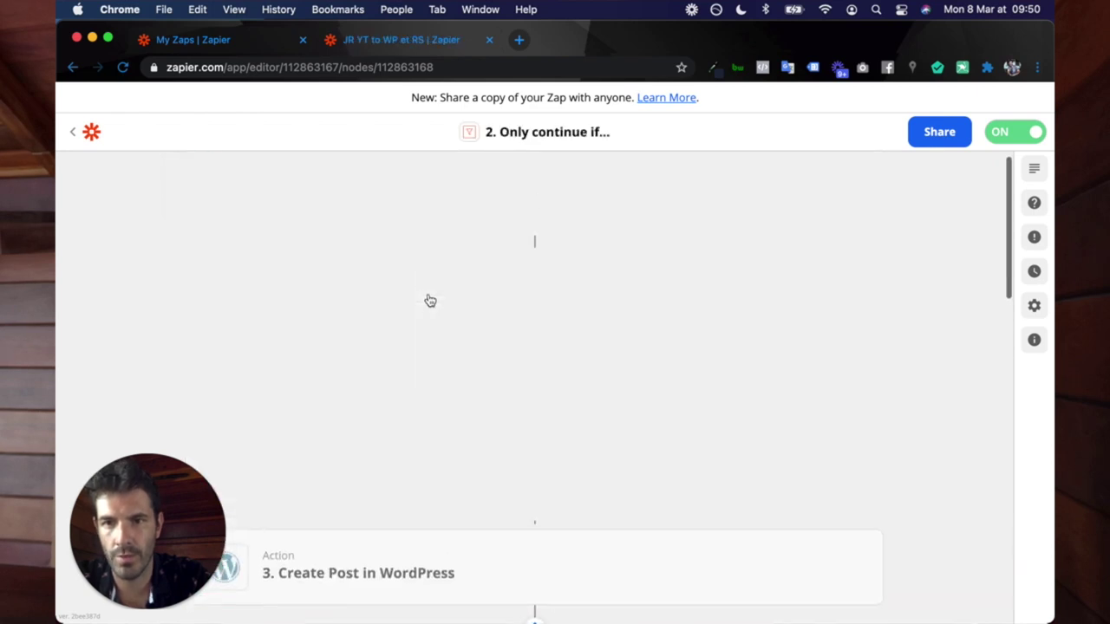
pyautogui.scroll(-1, 429, 300)
pyautogui.click(278, 356)
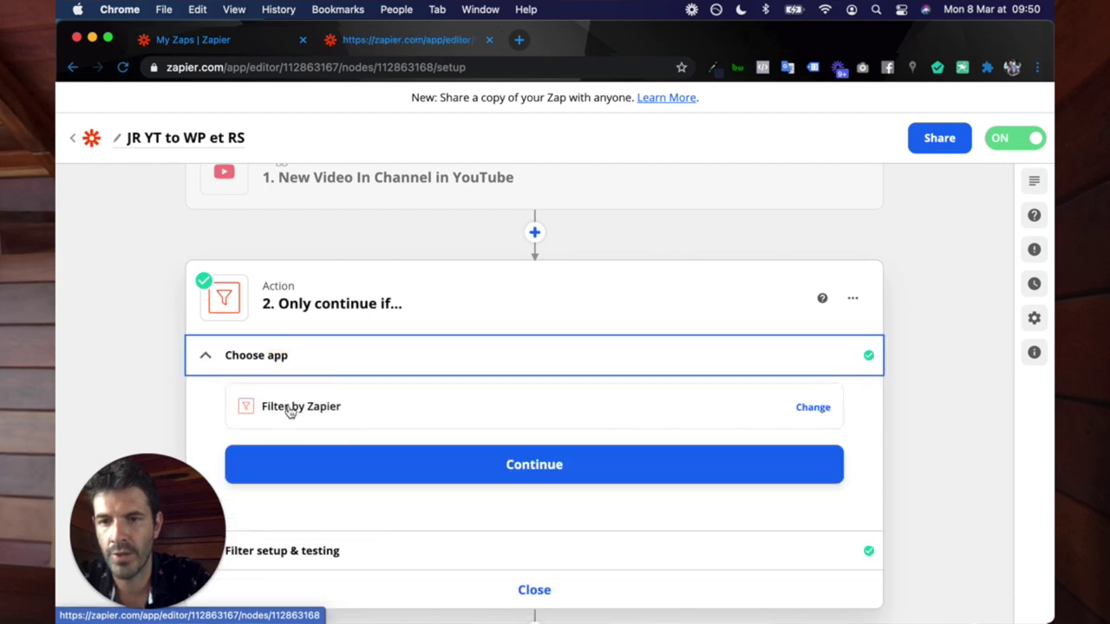
# Examine the condition in the filter's setup and testing section, and move on to the Create Post in WordPress action.
pyautogui.scroll(-1, 359, 413)
pyautogui.click(269, 490)
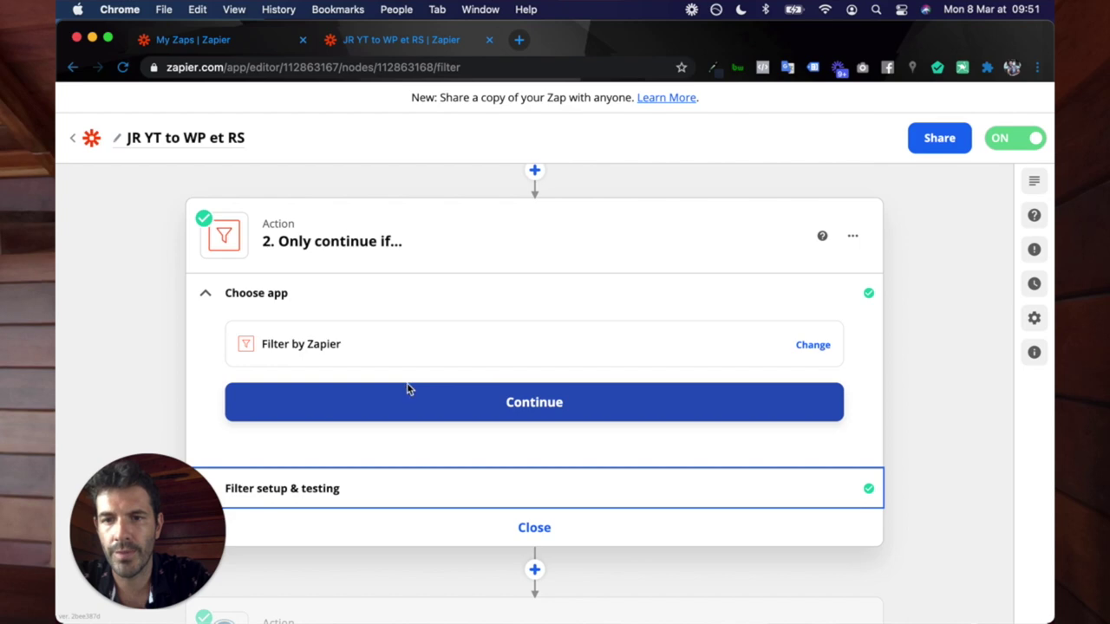
pyautogui.scroll(-1, 402, 384)
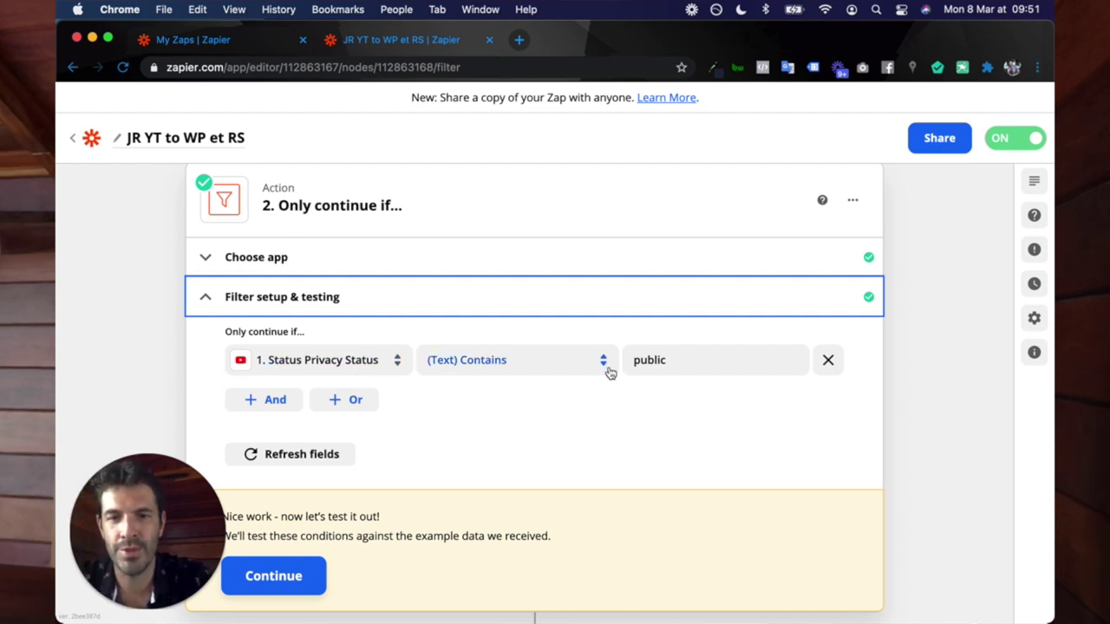
pyautogui.scroll(-1, 624, 396)
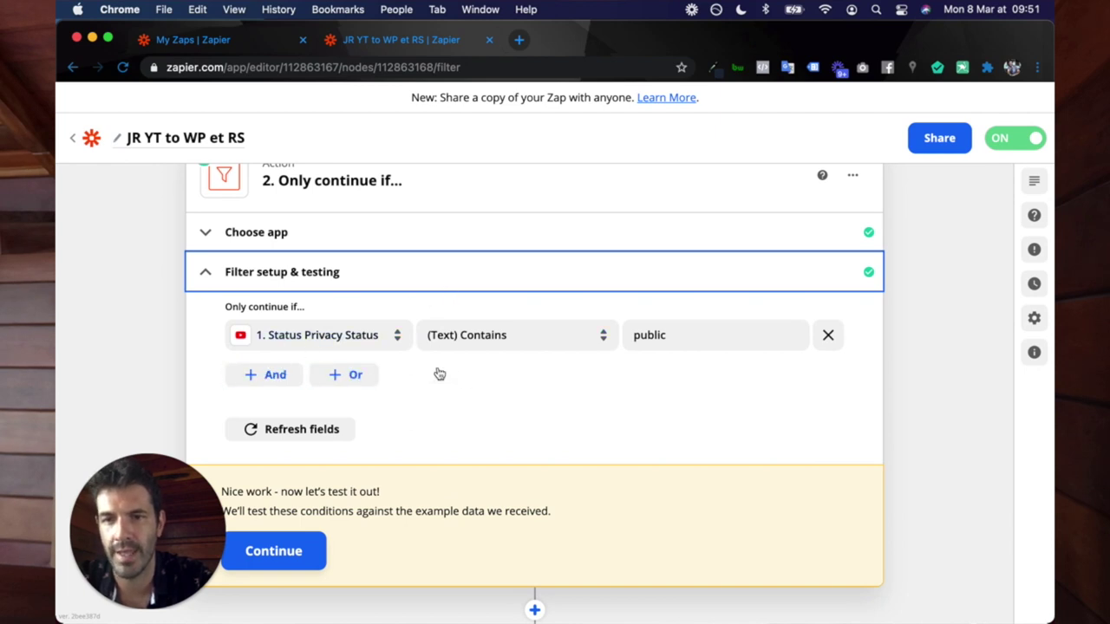
pyautogui.scroll(-8, 529, 428)
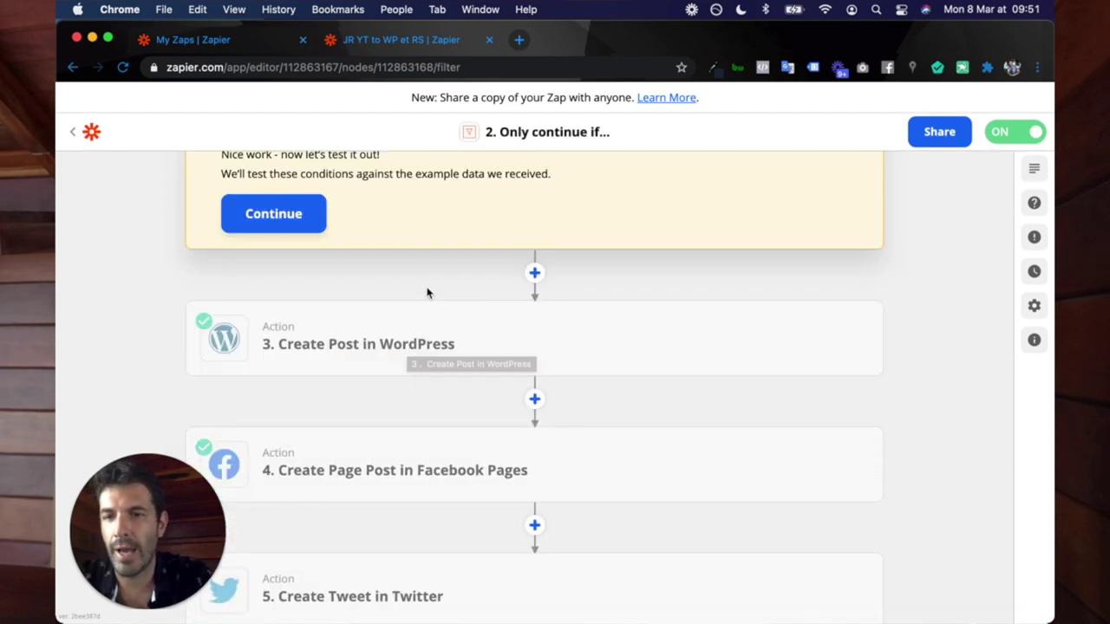
pyautogui.moveTo(403, 347)
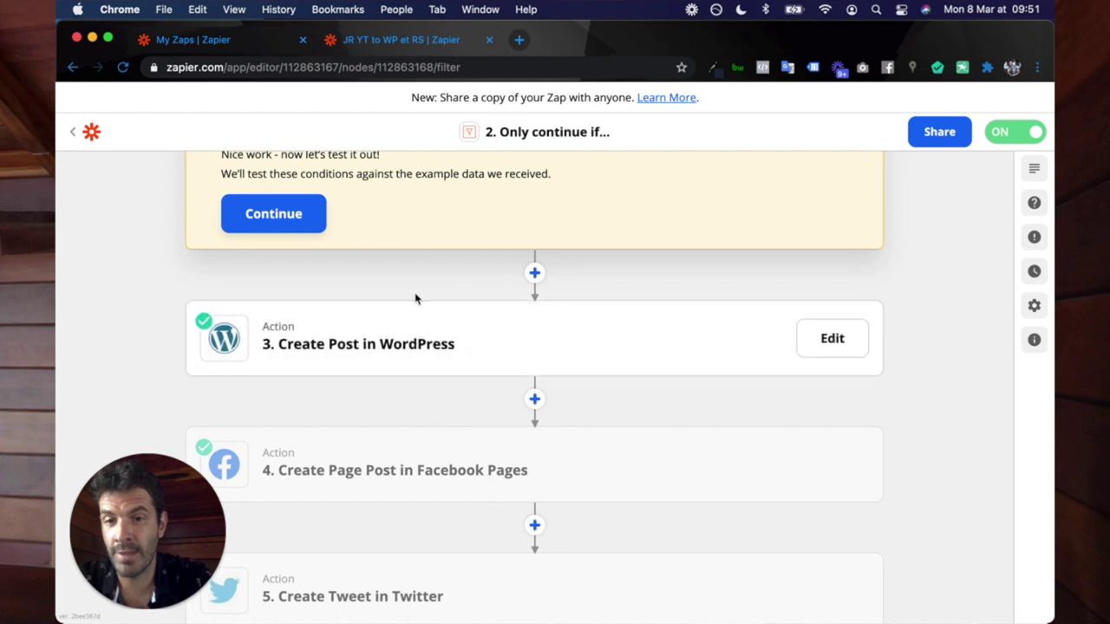
# Open the Create Post in WordPress action and check its chosen app and action event.
pyautogui.click(392, 351)
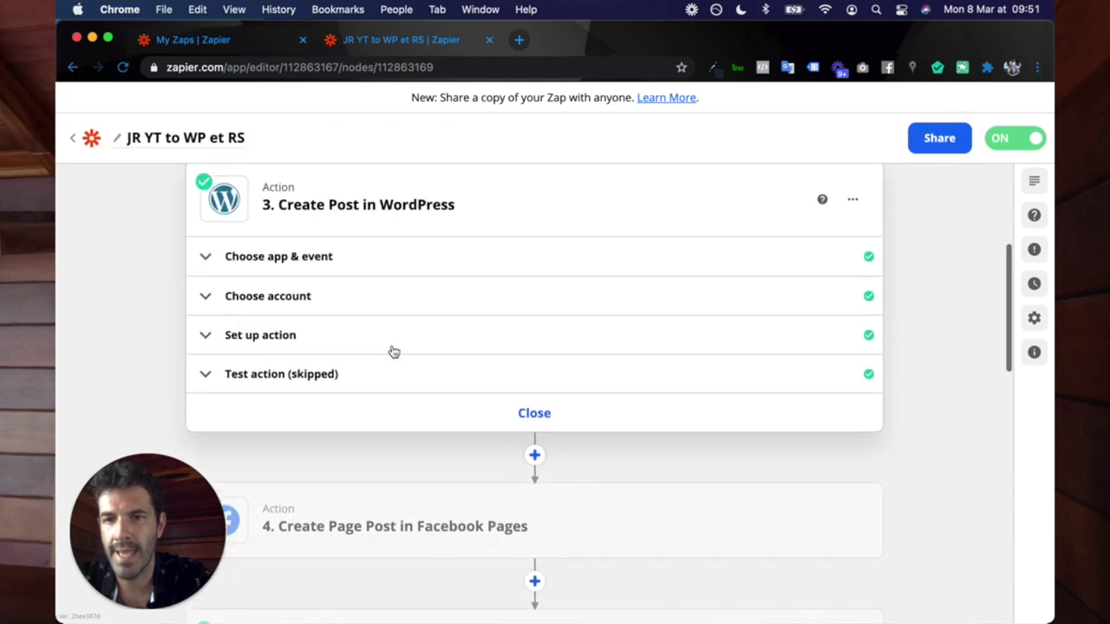
pyautogui.click(312, 310)
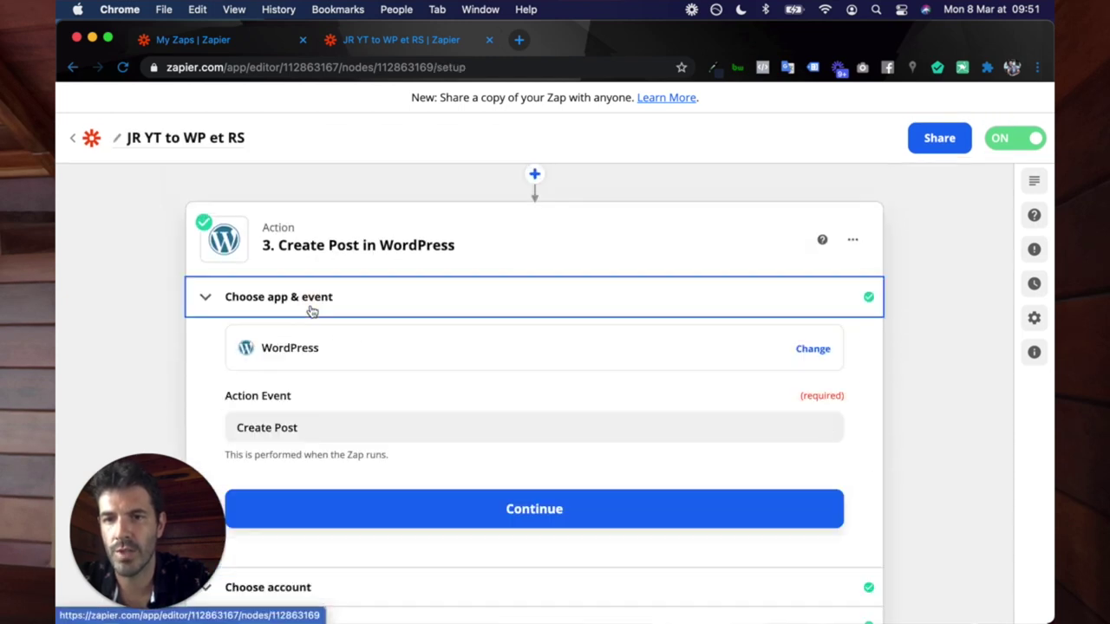
pyautogui.scroll(-4, 312, 436)
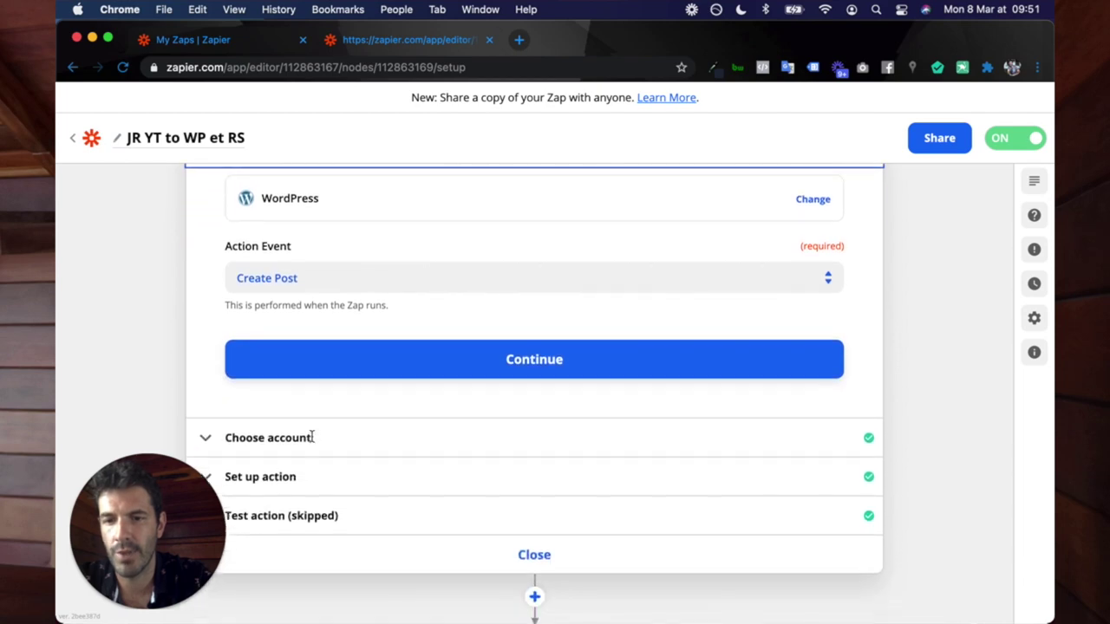
# Open the WordPress action's setup and examine the post type, the title mapping and the data sources offered for the title.
pyautogui.click(276, 469)
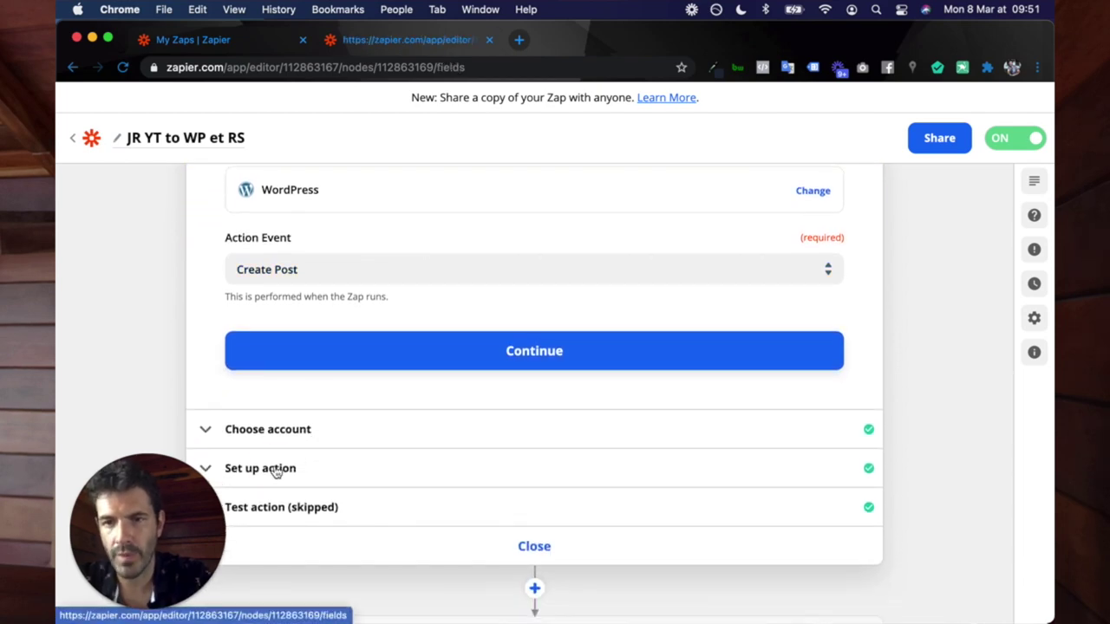
pyautogui.scroll(-3, 428, 422)
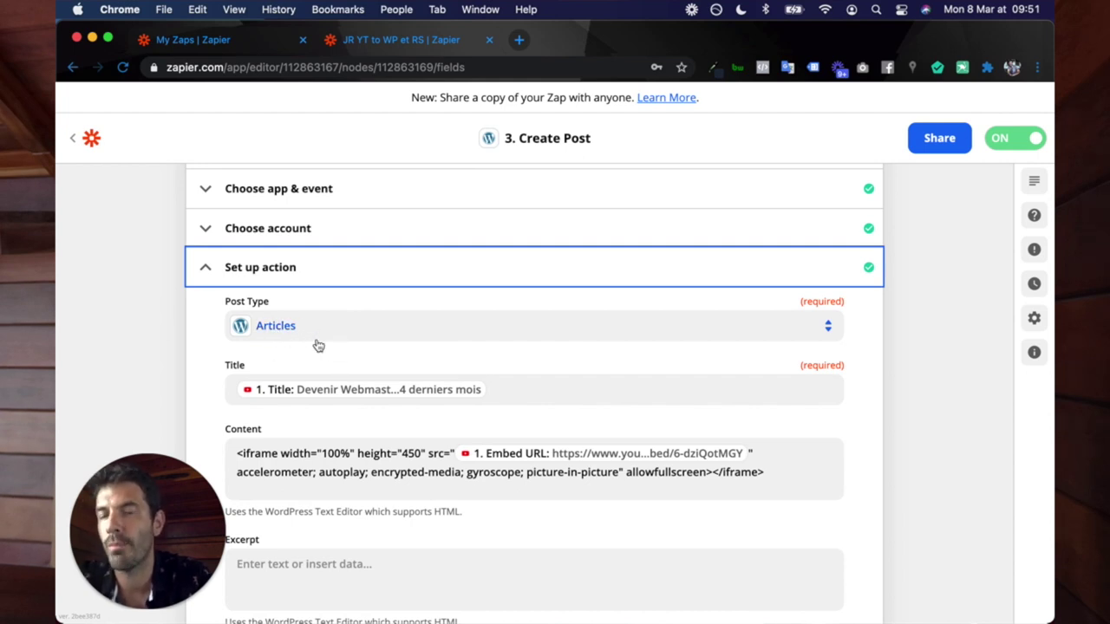
pyautogui.scroll(-2, 318, 346)
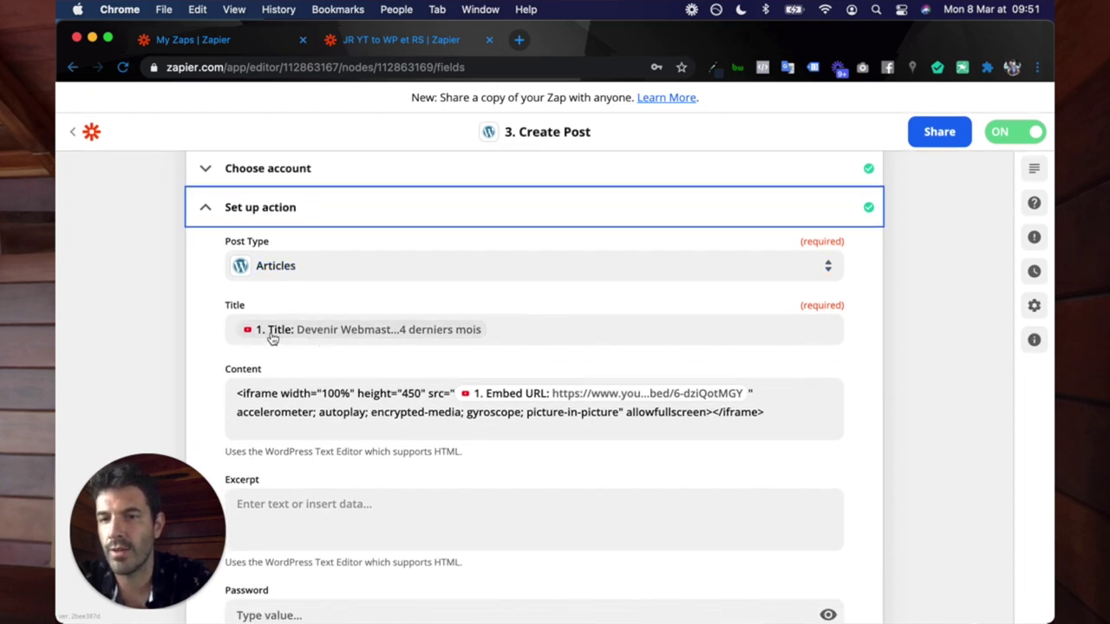
pyautogui.click(500, 331)
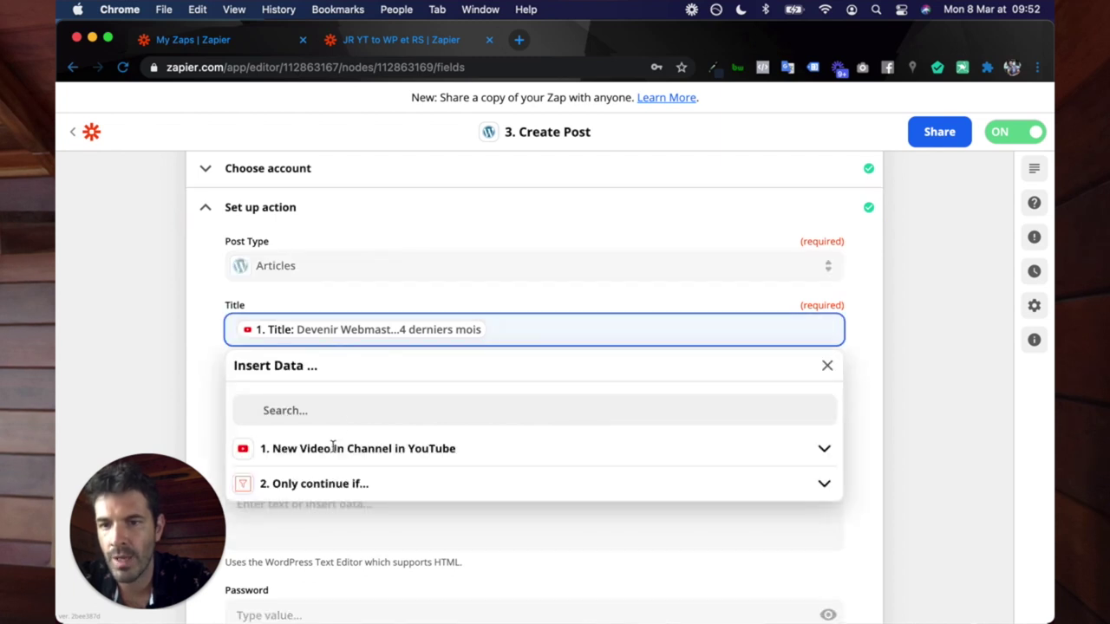
pyautogui.press('Escape')
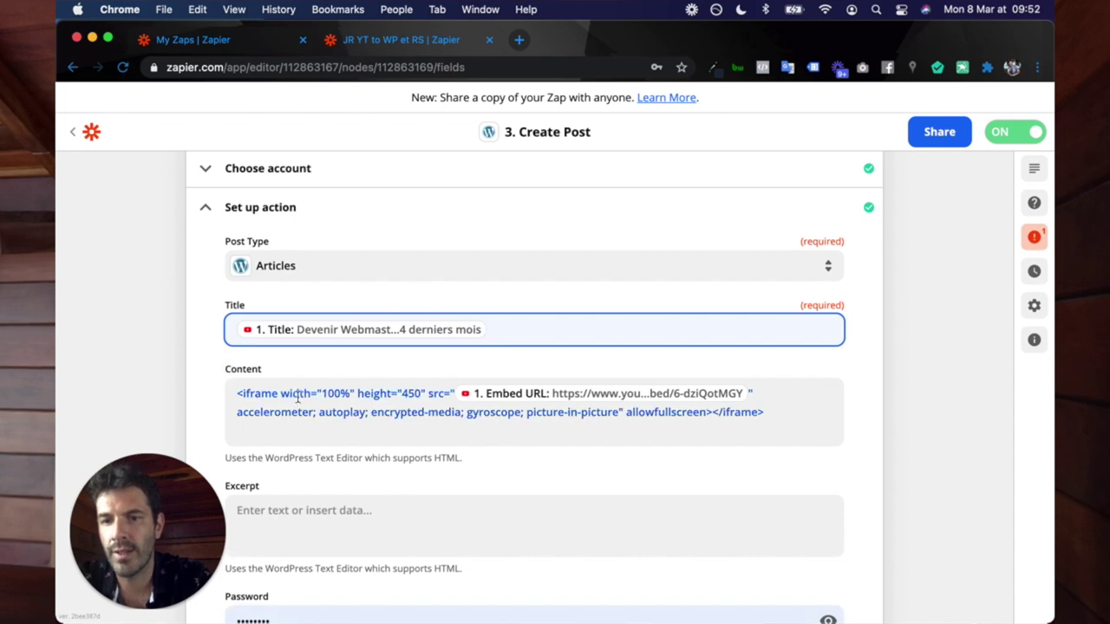
# Examine the video embed code in the WordPress post's content and the excerpt field below it.
pyautogui.scroll(-1, 310, 396)
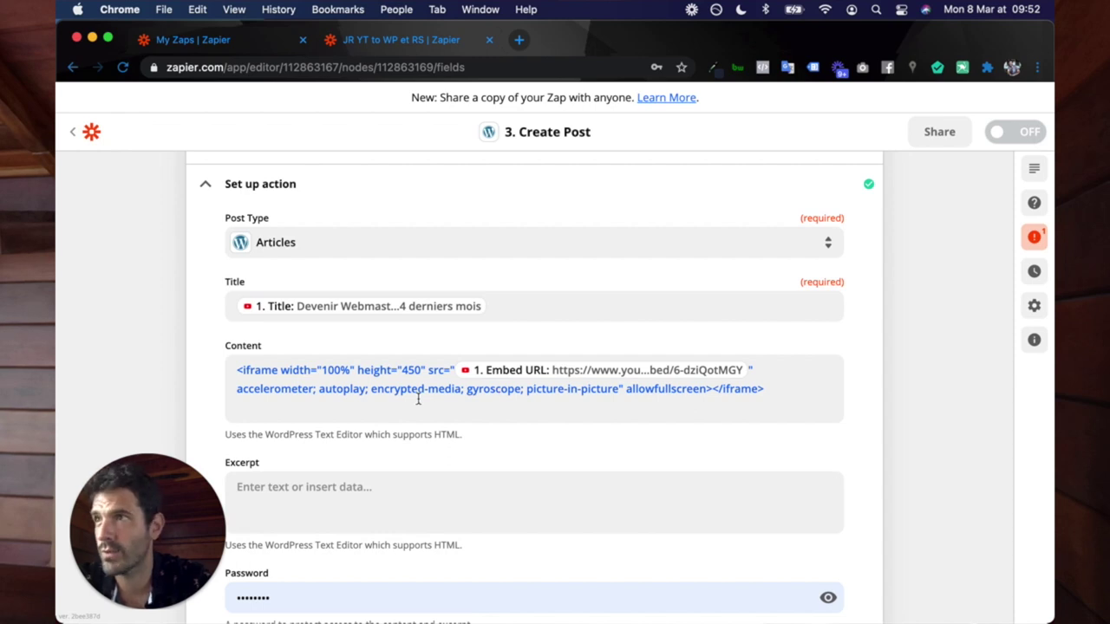
pyautogui.scroll(-1, 555, 400)
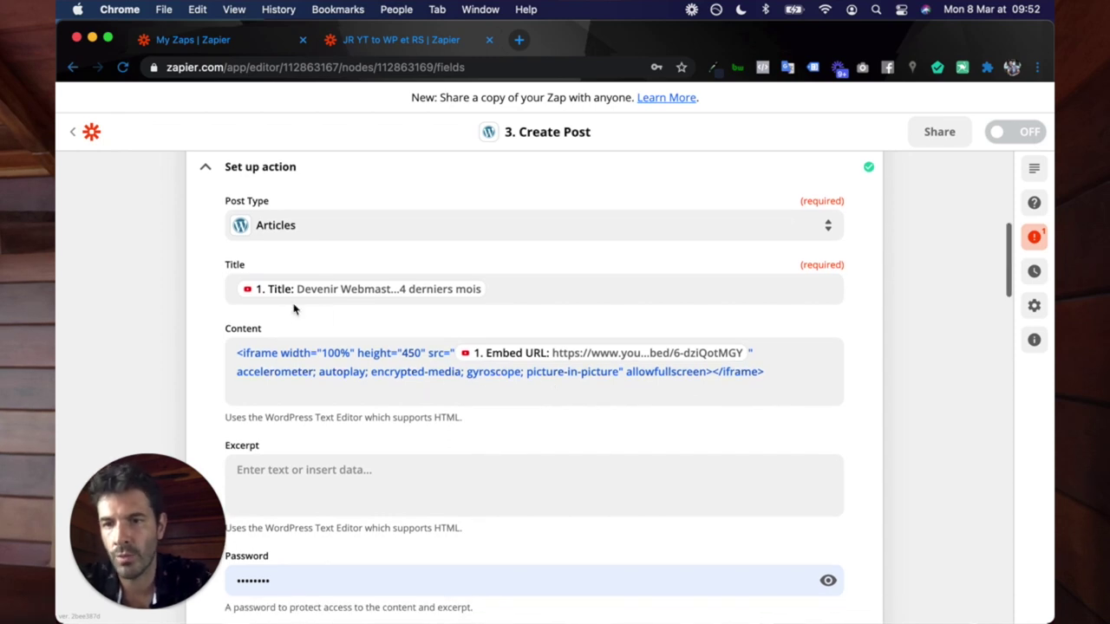
pyautogui.scroll(-3, 334, 375)
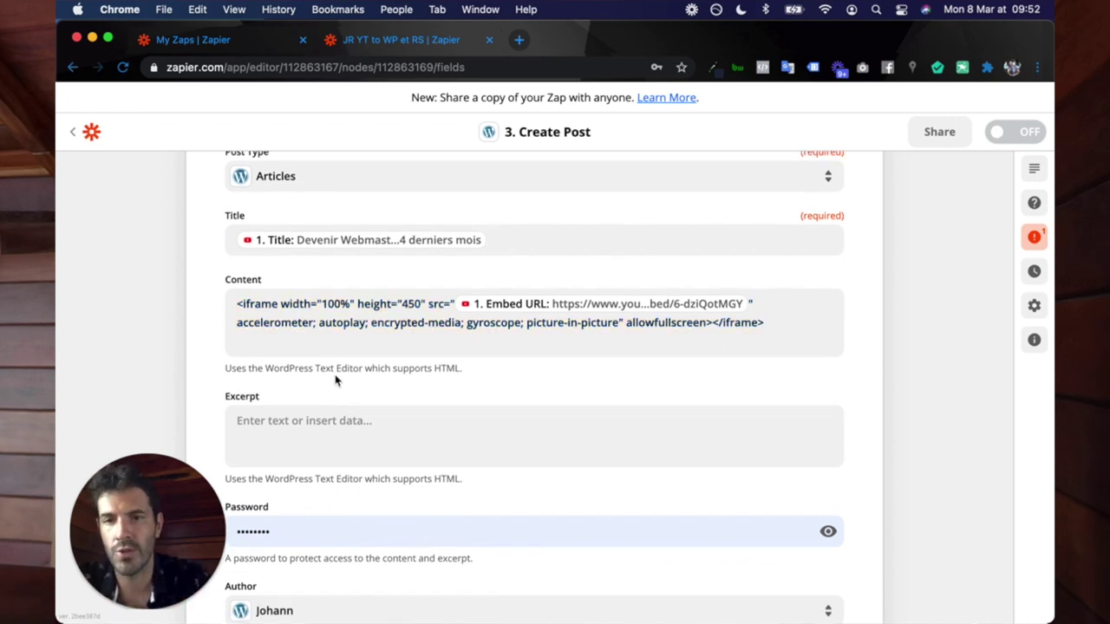
pyautogui.scroll(-2, 336, 380)
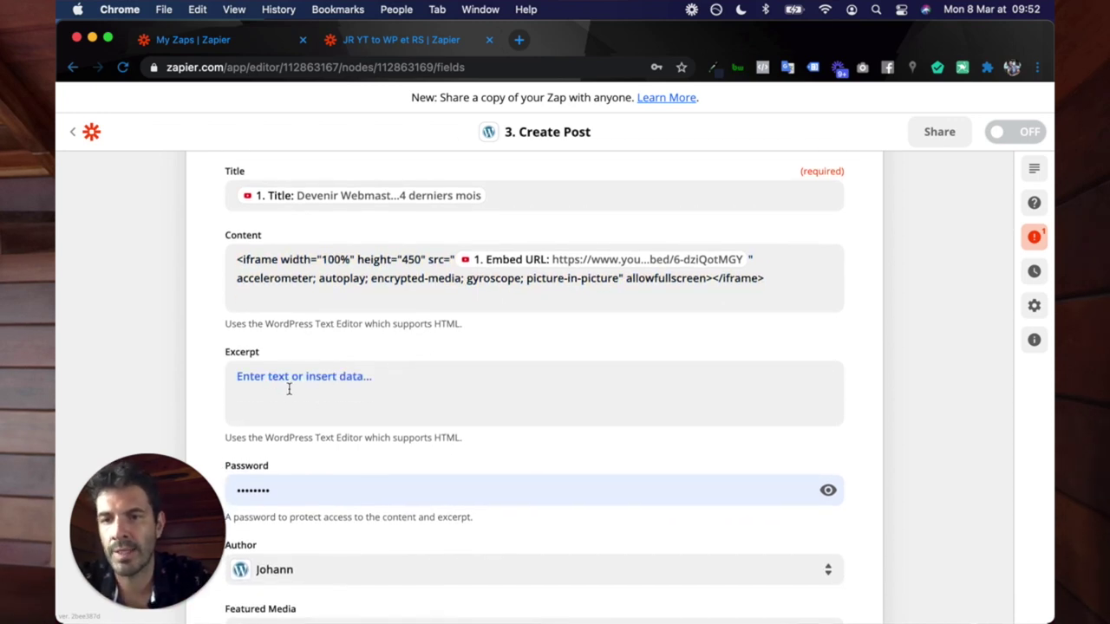
pyautogui.scroll(-7, 289, 390)
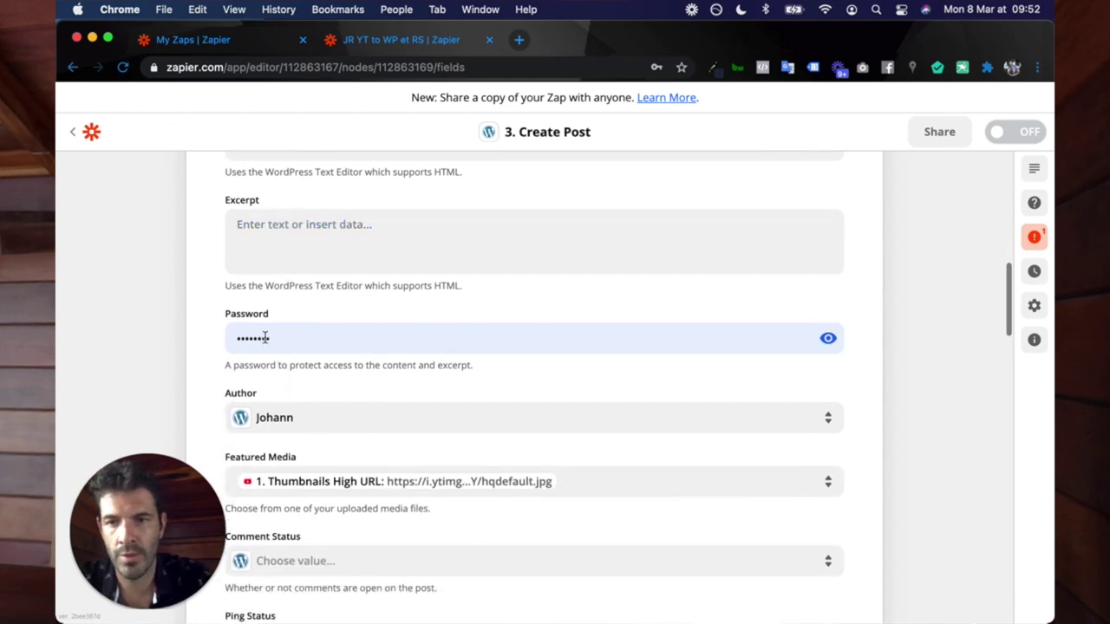
# Clear the value from the WordPress post's Password field and leave it empty.
pyautogui.click(265, 337)
pyautogui.press('BackSpace')
pyautogui.press('BackSpace')
pyautogui.press('BackSpace')
pyautogui.press('BackSpace')
pyautogui.press('BackSpace')
pyautogui.press('BackSpace')
pyautogui.press('BackSpace')
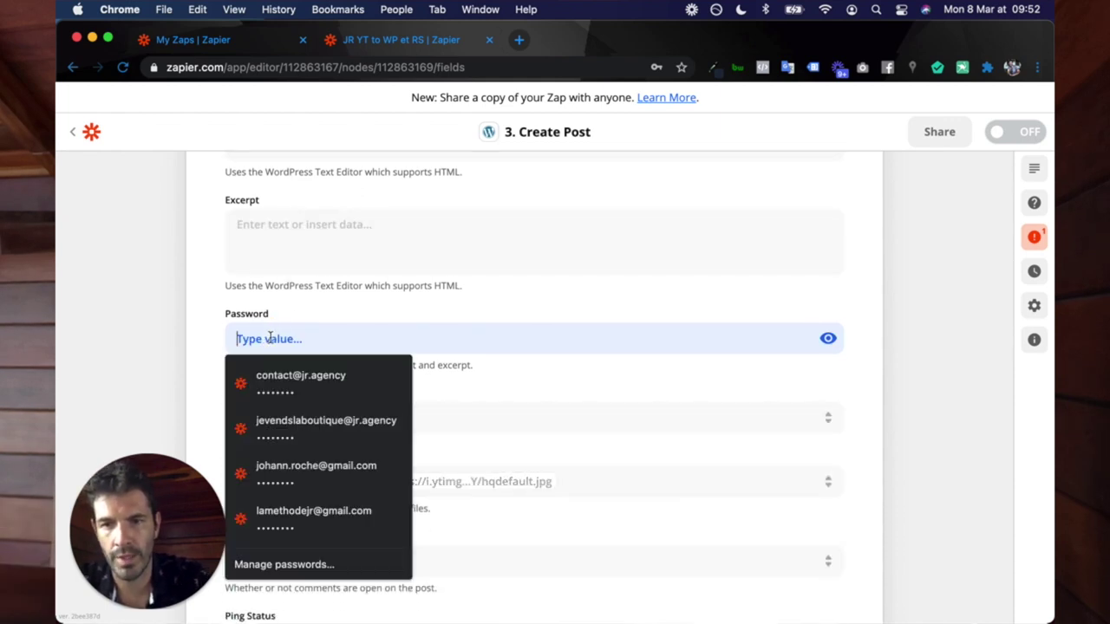
pyautogui.press('Escape')
pyautogui.scroll(-4, 199, 324)
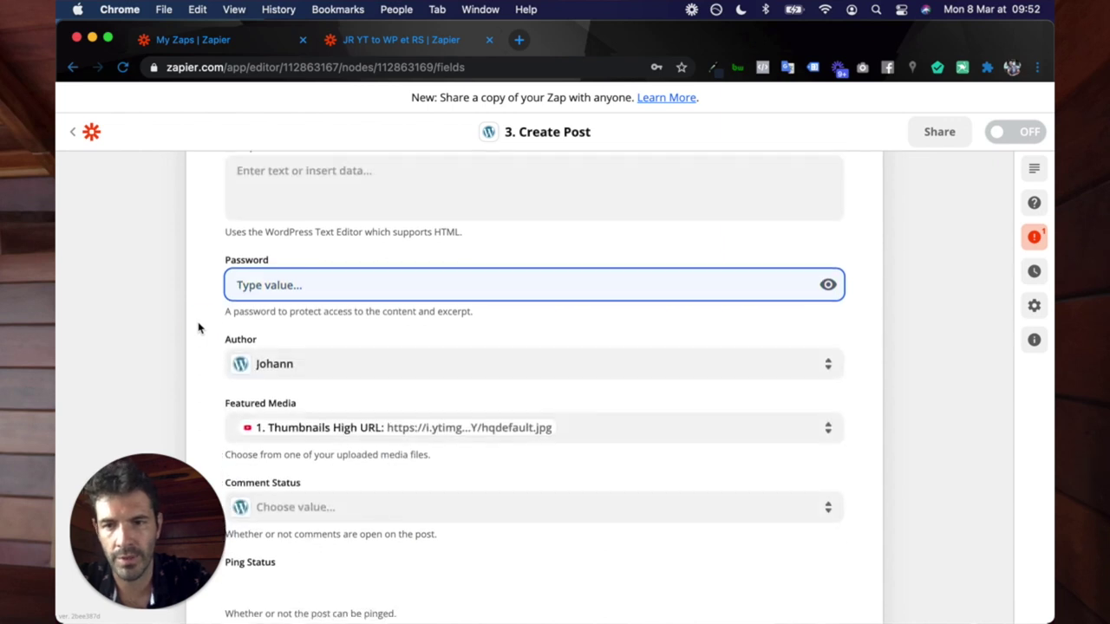
pyautogui.click(289, 306)
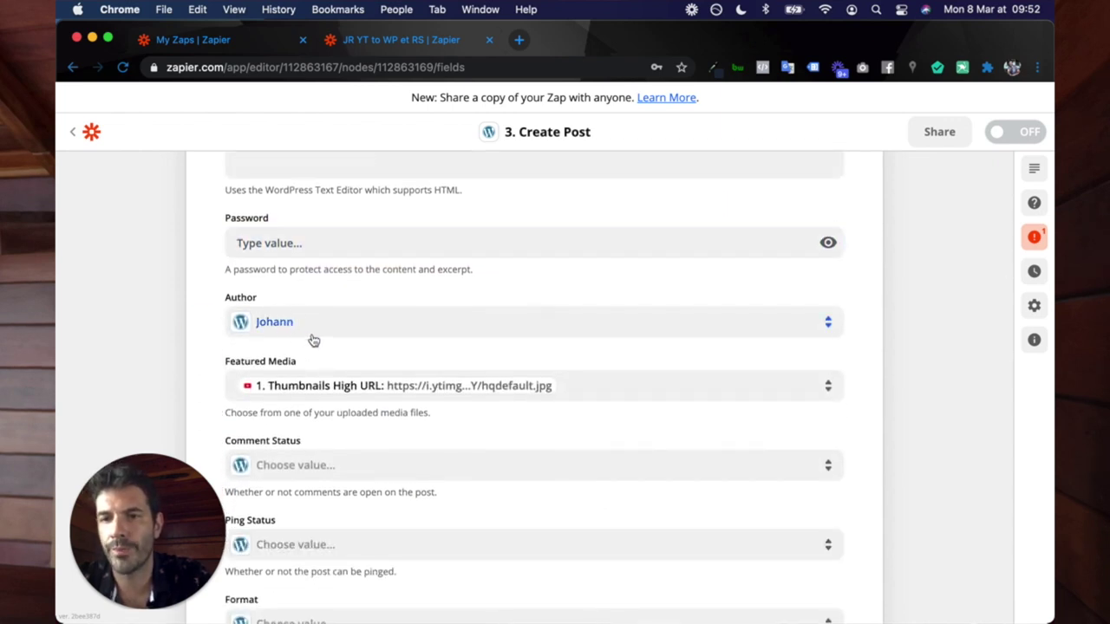
# Review the WordPress post's remaining settings, from author and featured media to categories, status and publish date.
pyautogui.scroll(-2, 378, 335)
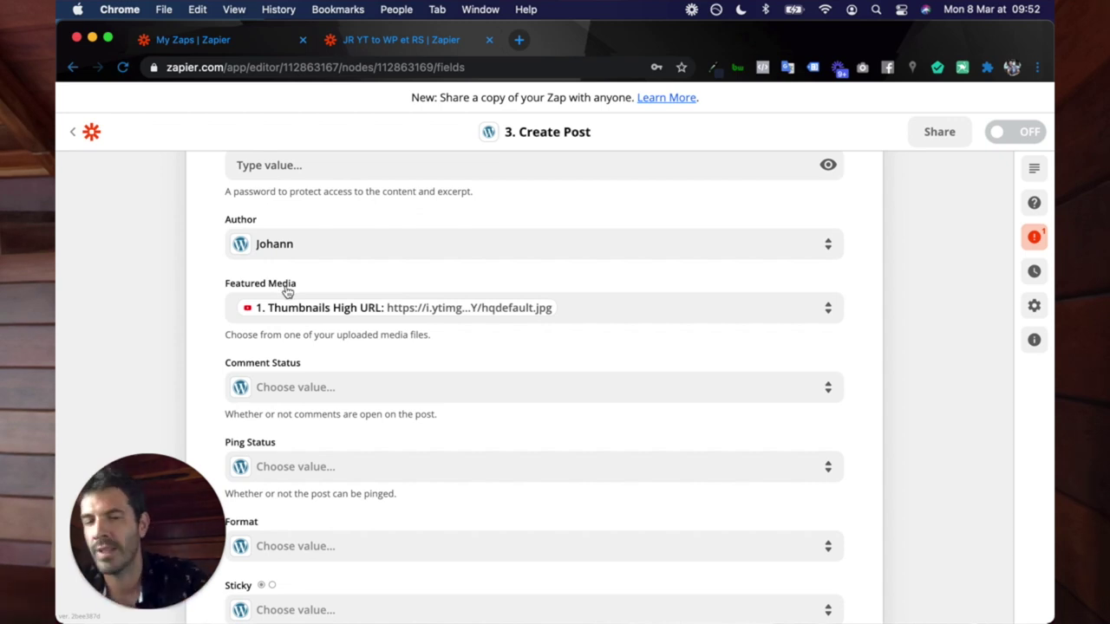
pyautogui.scroll(-5, 287, 292)
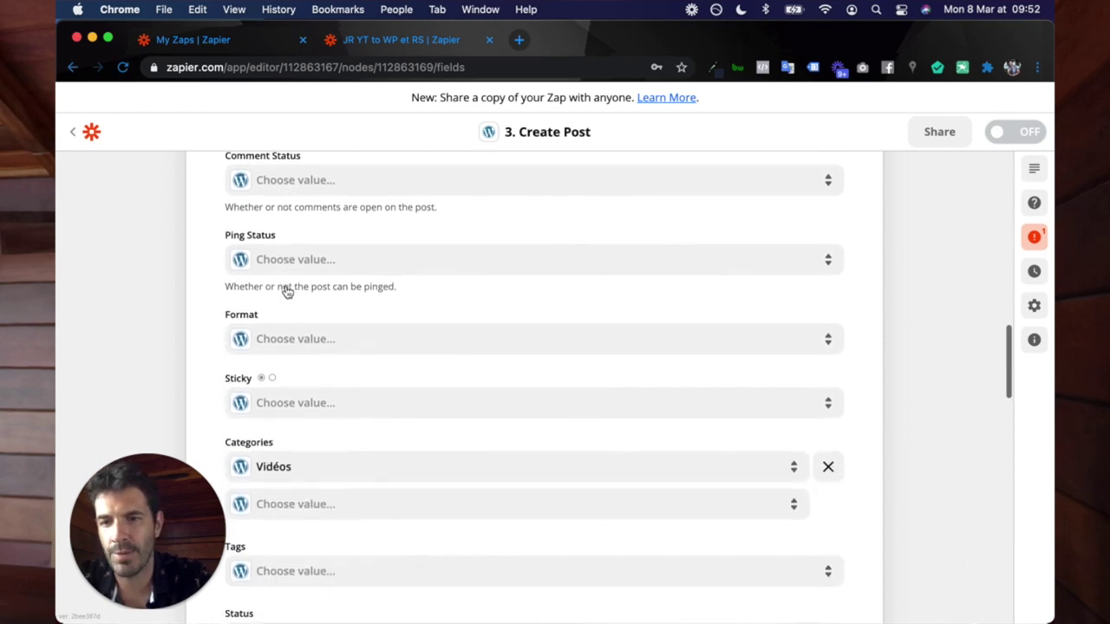
pyautogui.scroll(-1, 285, 285)
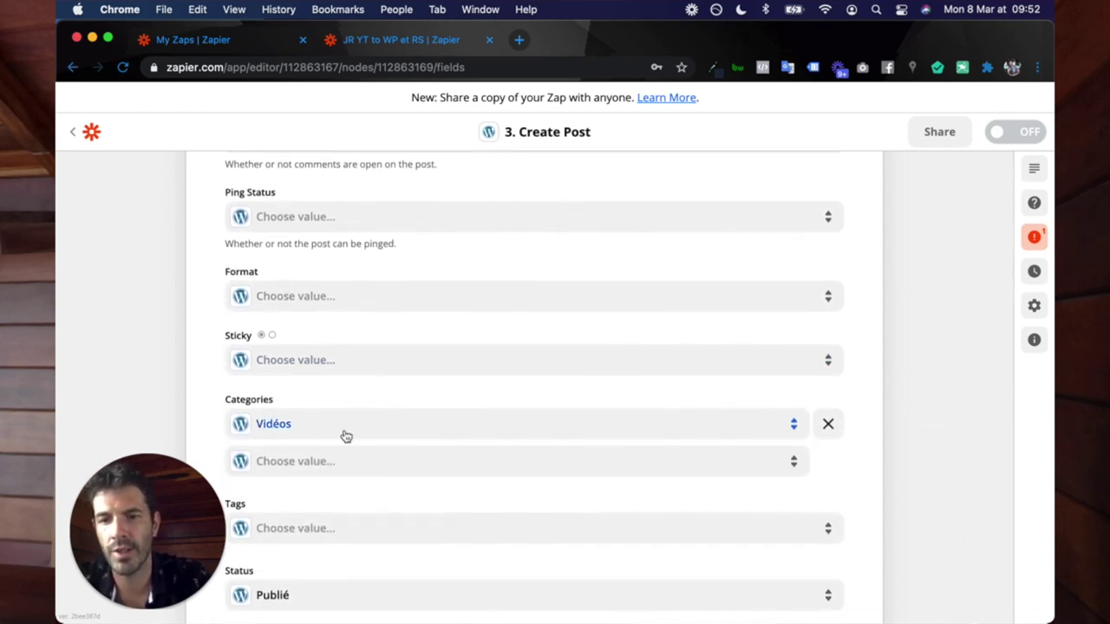
pyautogui.scroll(-2, 347, 436)
pyautogui.scroll(-3, 345, 435)
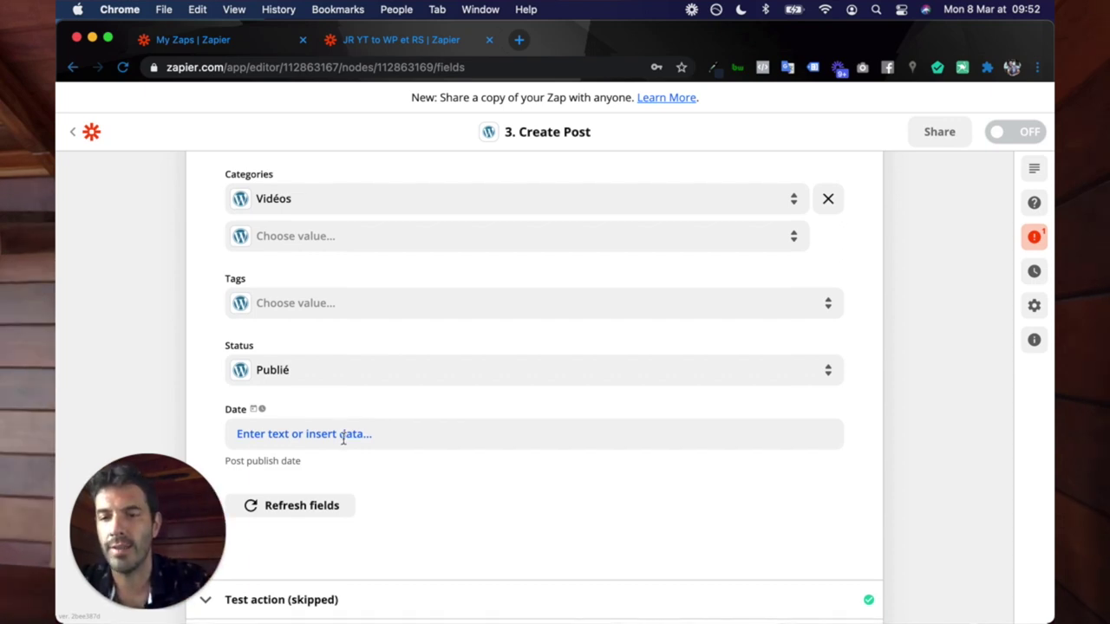
pyautogui.scroll(-8, 344, 438)
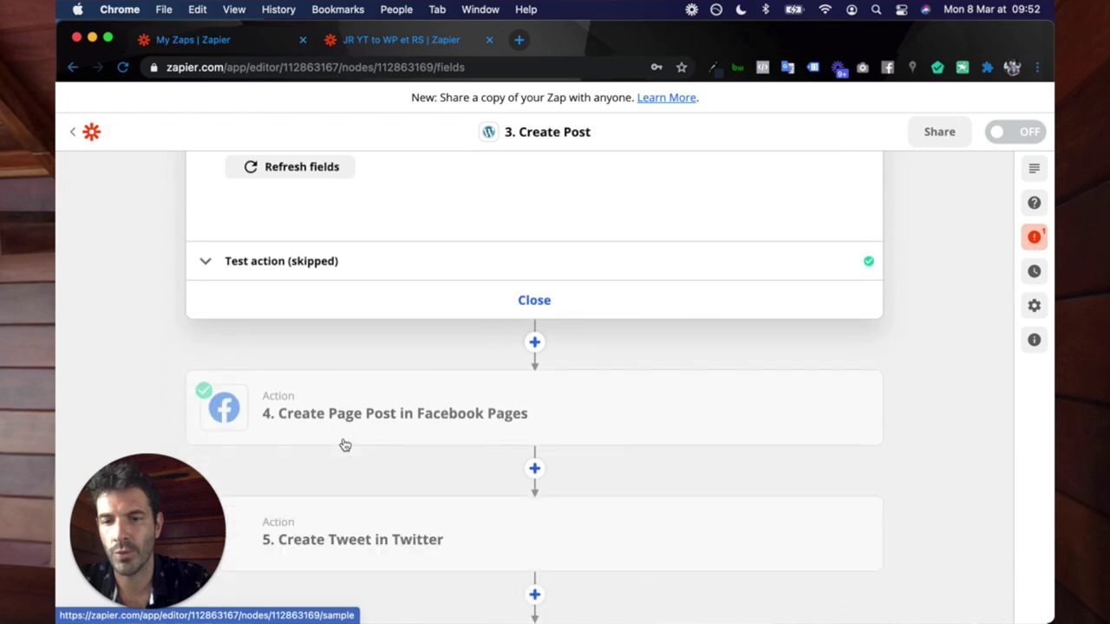
# Open the Create Page Post in Facebook Pages action and examine the page, message and link URL in its setup.
pyautogui.scroll(-2, 344, 443)
pyautogui.scroll(-1, 458, 421)
pyautogui.click(384, 314)
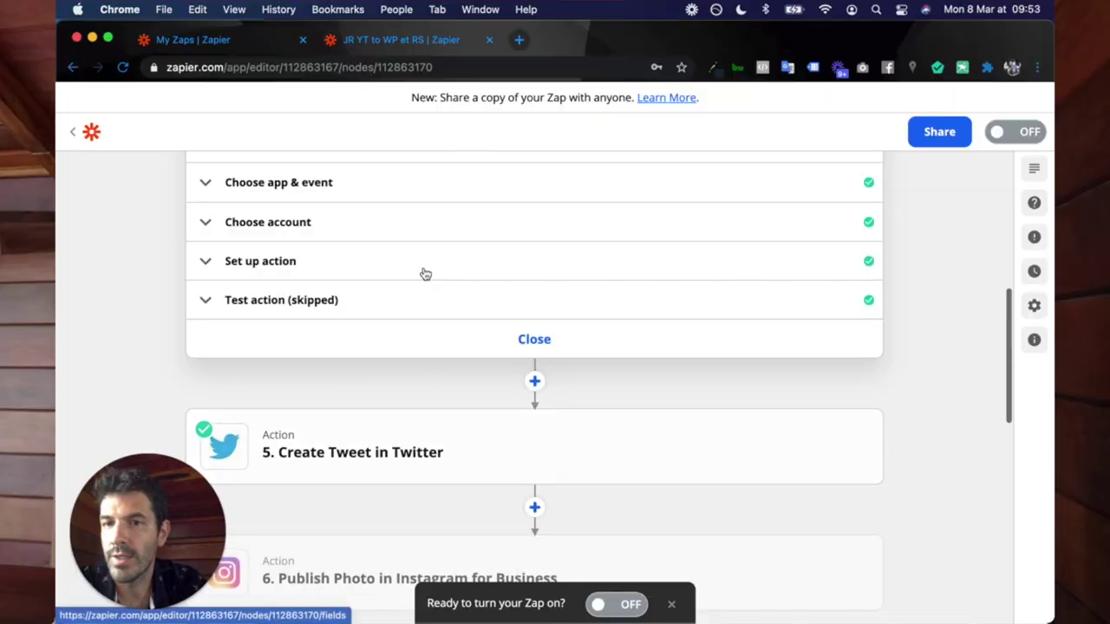
pyautogui.scroll(3, 422, 274)
pyautogui.scroll(-2, 424, 274)
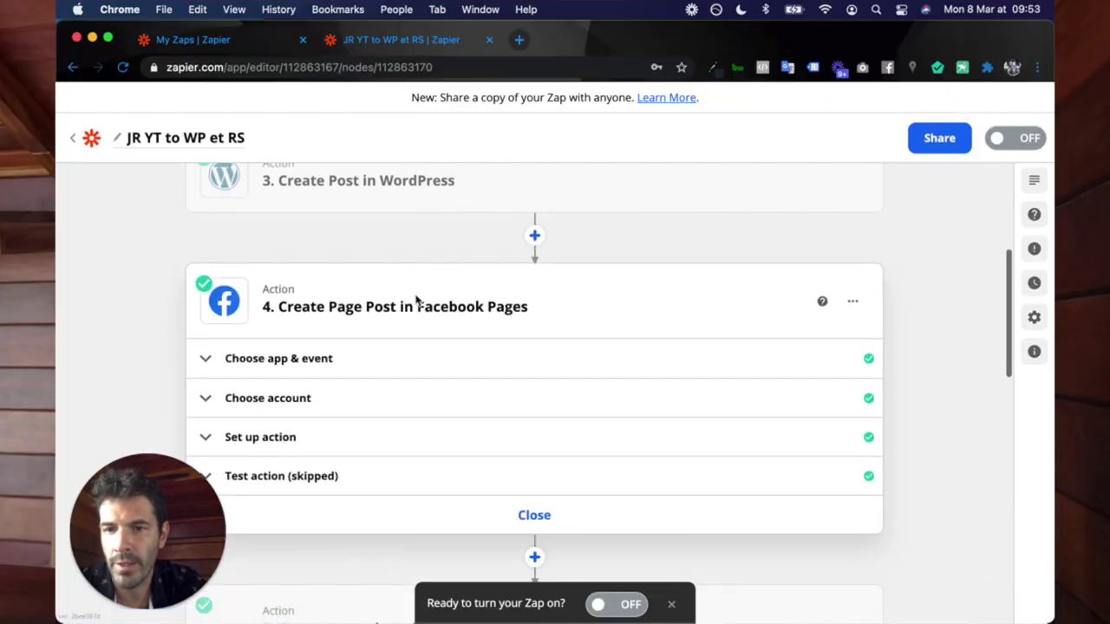
pyautogui.click(262, 439)
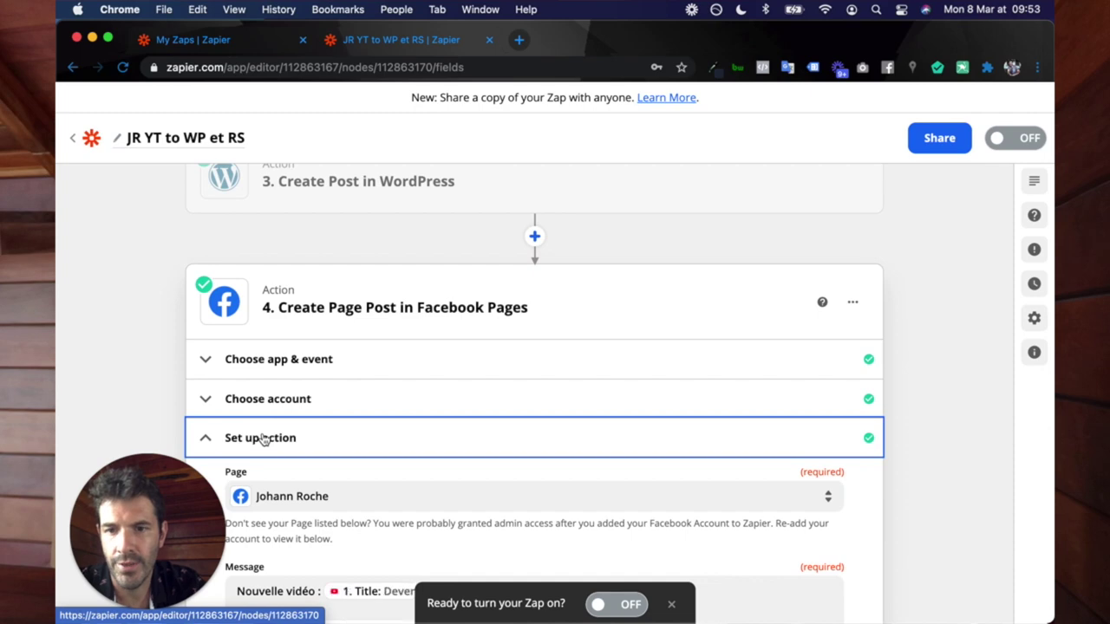
pyautogui.scroll(-1, 263, 434)
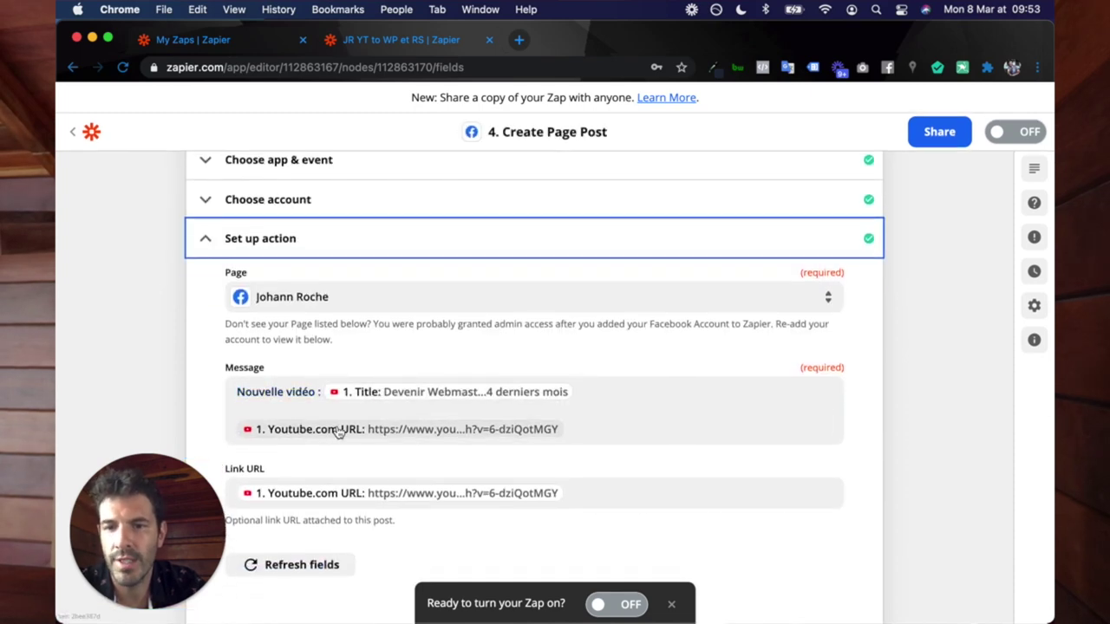
pyautogui.scroll(-1, 339, 433)
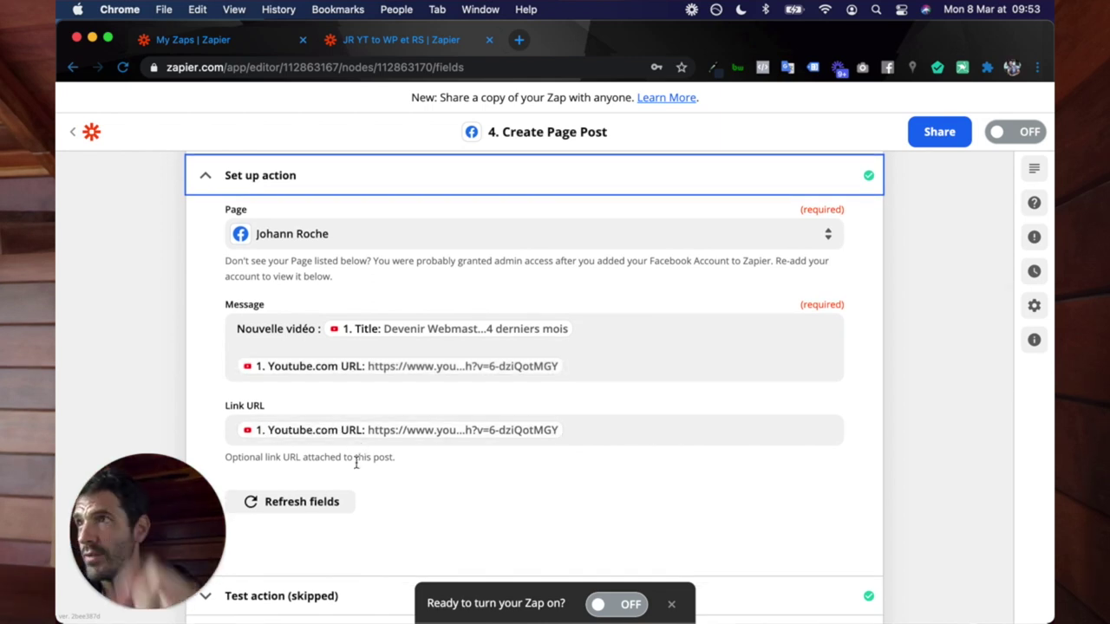
pyautogui.scroll(-3, 355, 462)
# Open the Create Tweet in Twitter action and examine the message, image and URL shortening option in its setup.
pyautogui.scroll(-3, 355, 462)
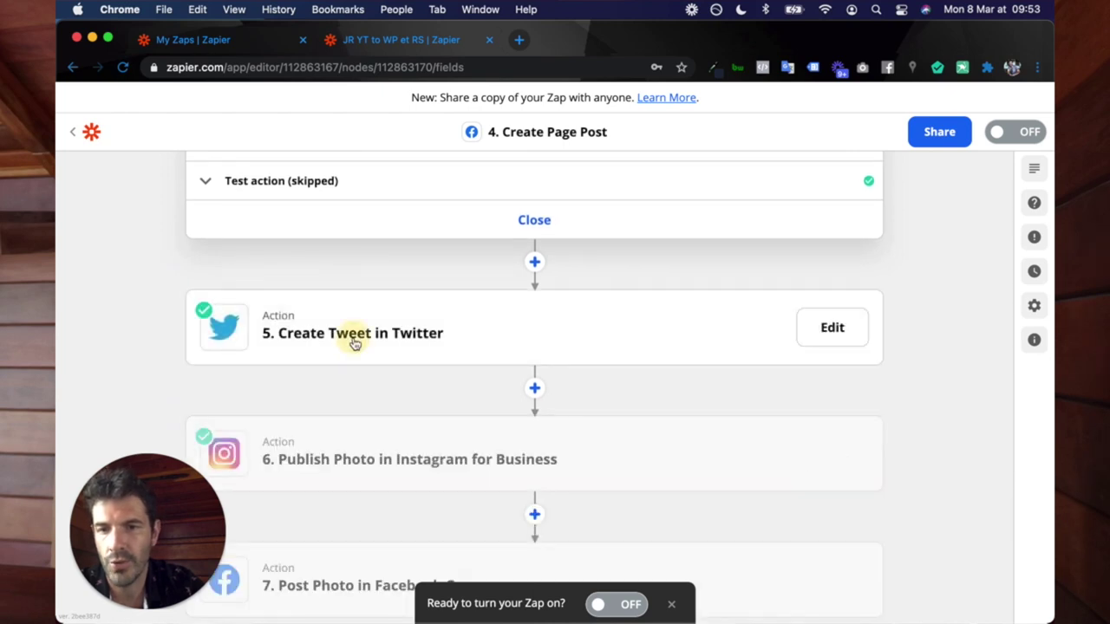
pyautogui.scroll(-5, 355, 344)
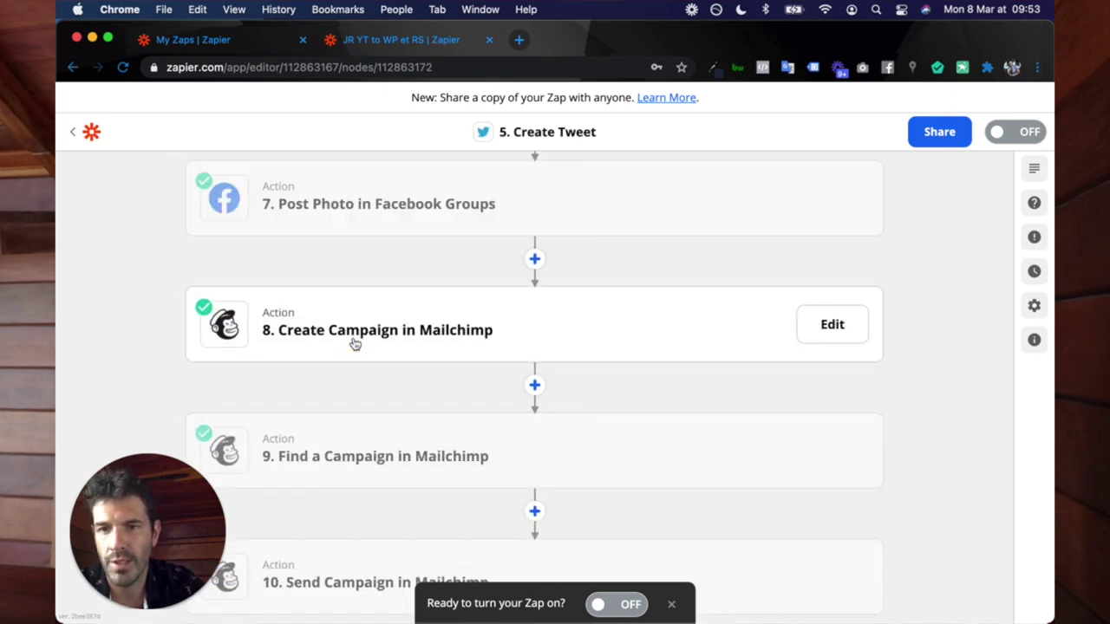
pyautogui.scroll(7, 354, 344)
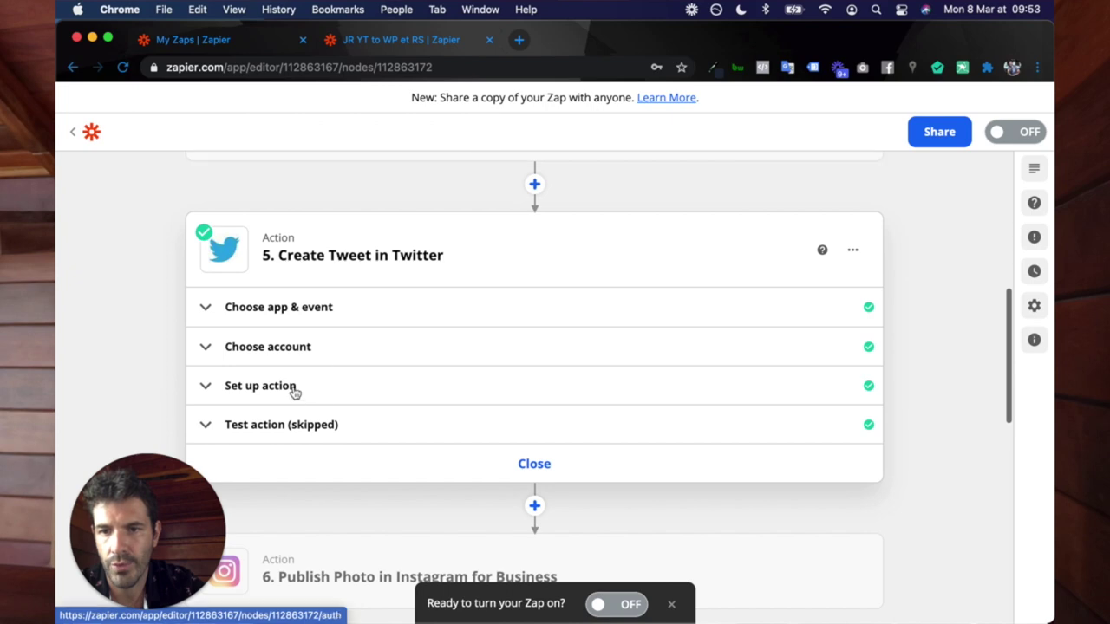
pyautogui.click(295, 395)
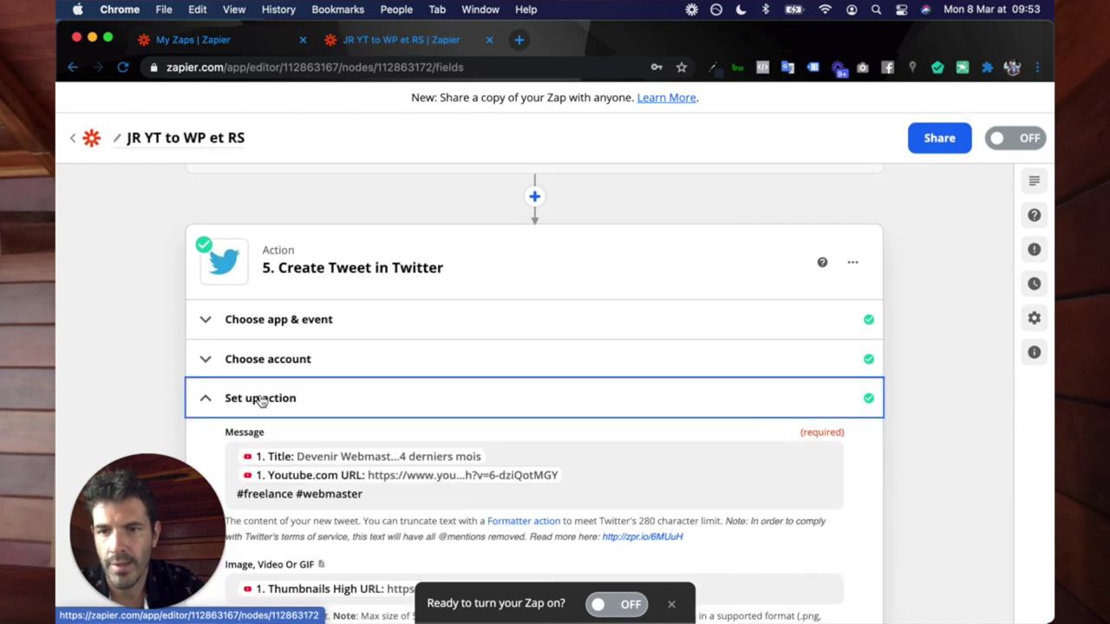
pyautogui.scroll(-2, 260, 401)
pyautogui.click(297, 391)
pyautogui.scroll(-2, 402, 385)
pyautogui.scroll(-2, 401, 391)
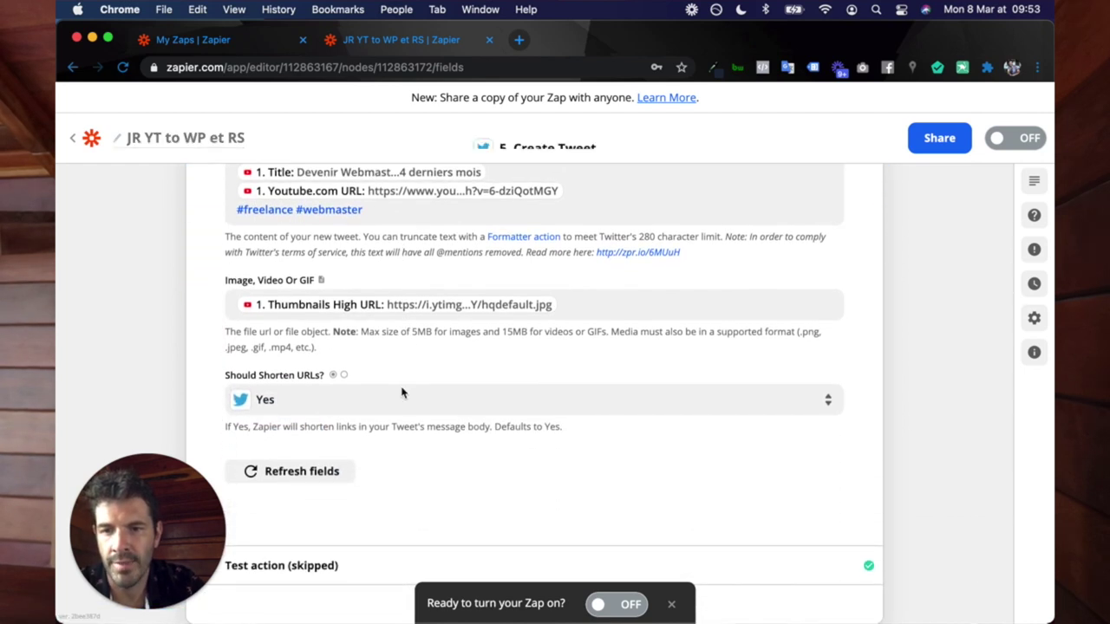
pyautogui.scroll(-6, 459, 498)
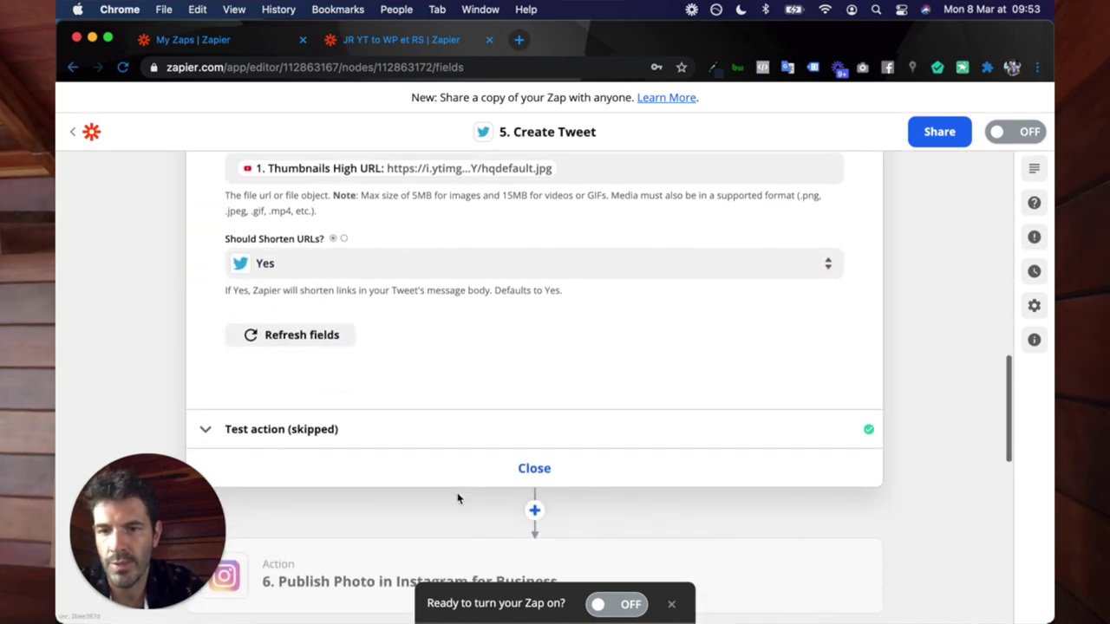
# Open the Publish Photo in Instagram for Business action and examine the account, photo and caption in its setup.
pyautogui.scroll(-1, 485, 339)
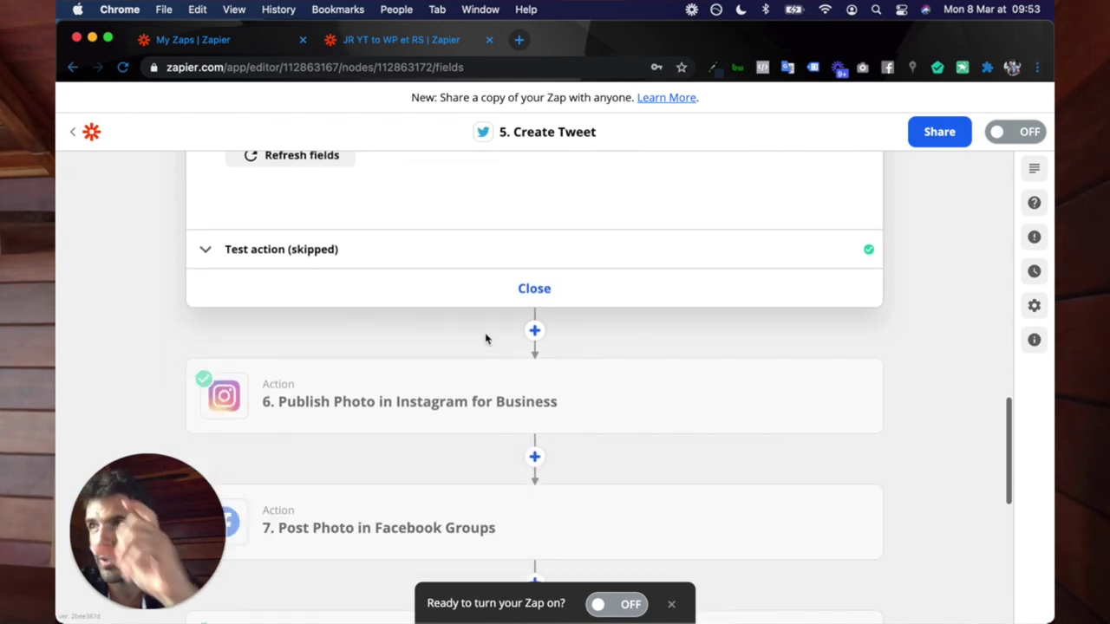
pyautogui.scroll(-3, 486, 339)
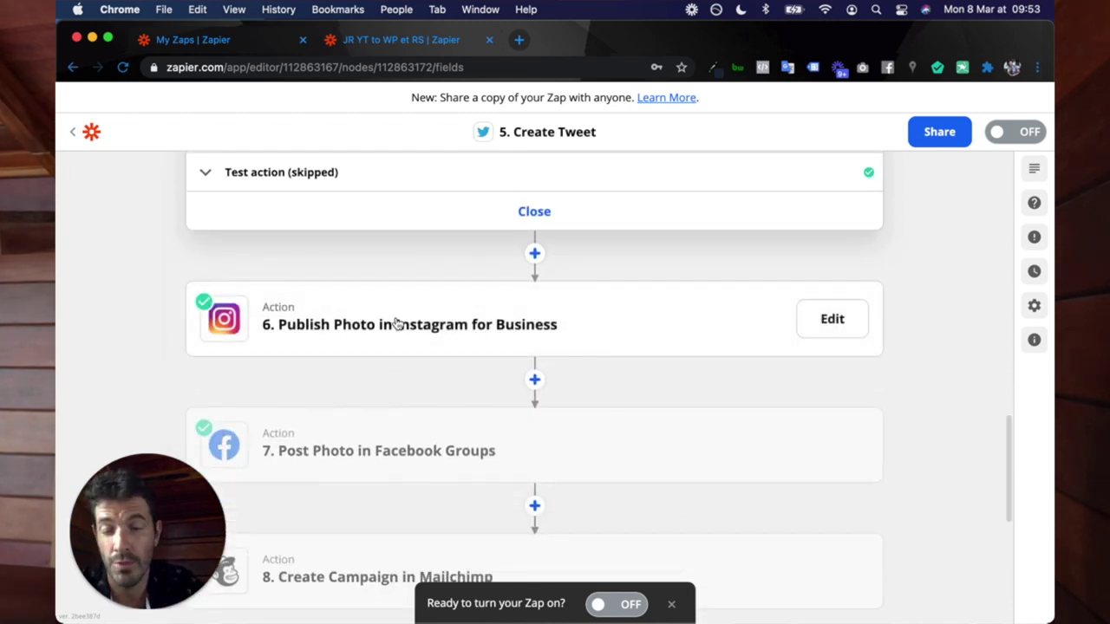
pyautogui.scroll(-1, 347, 379)
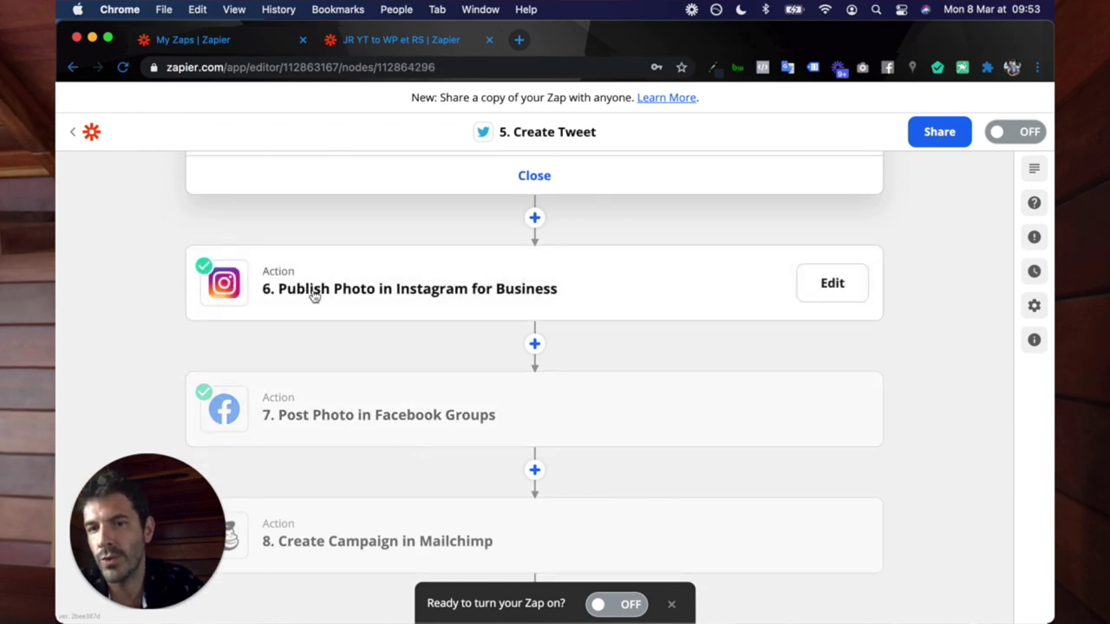
pyautogui.scroll(-10, 315, 297)
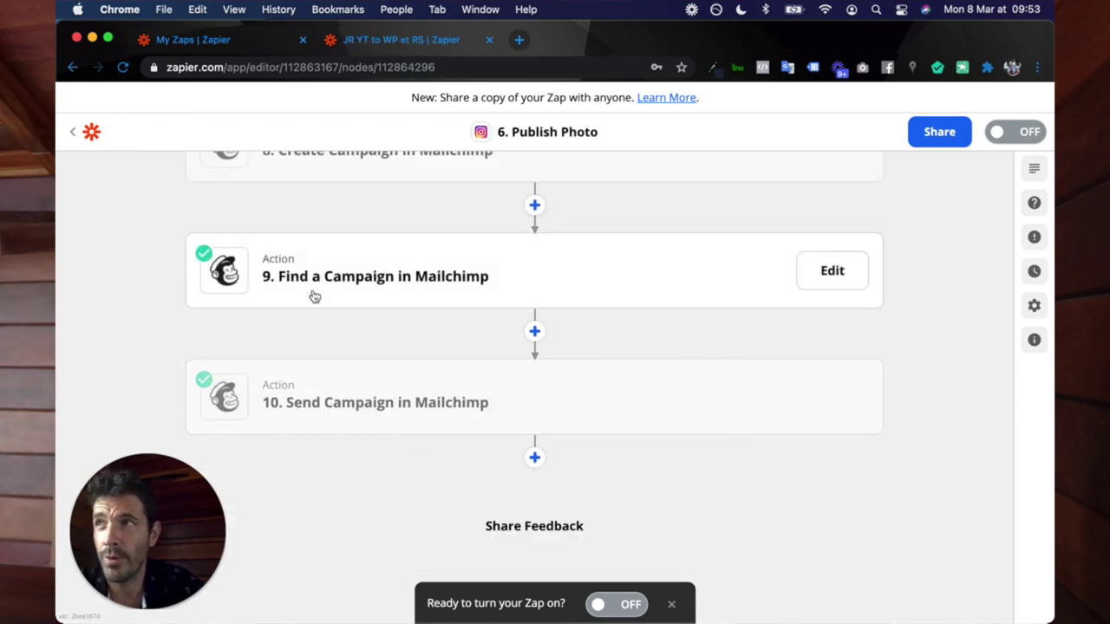
pyautogui.click(315, 296)
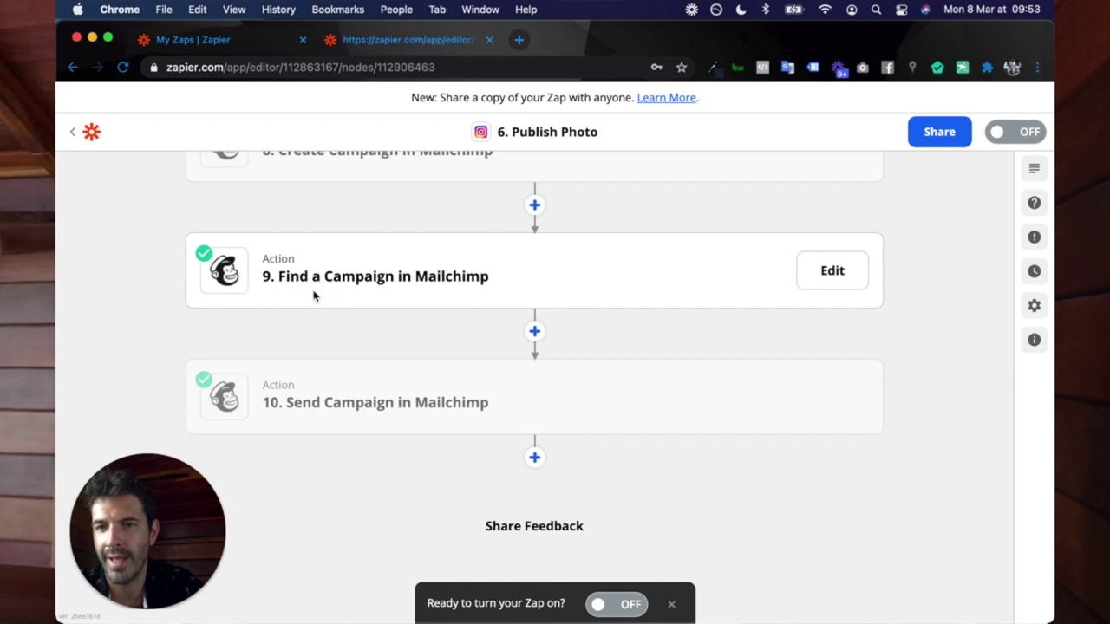
pyautogui.scroll(9, 315, 296)
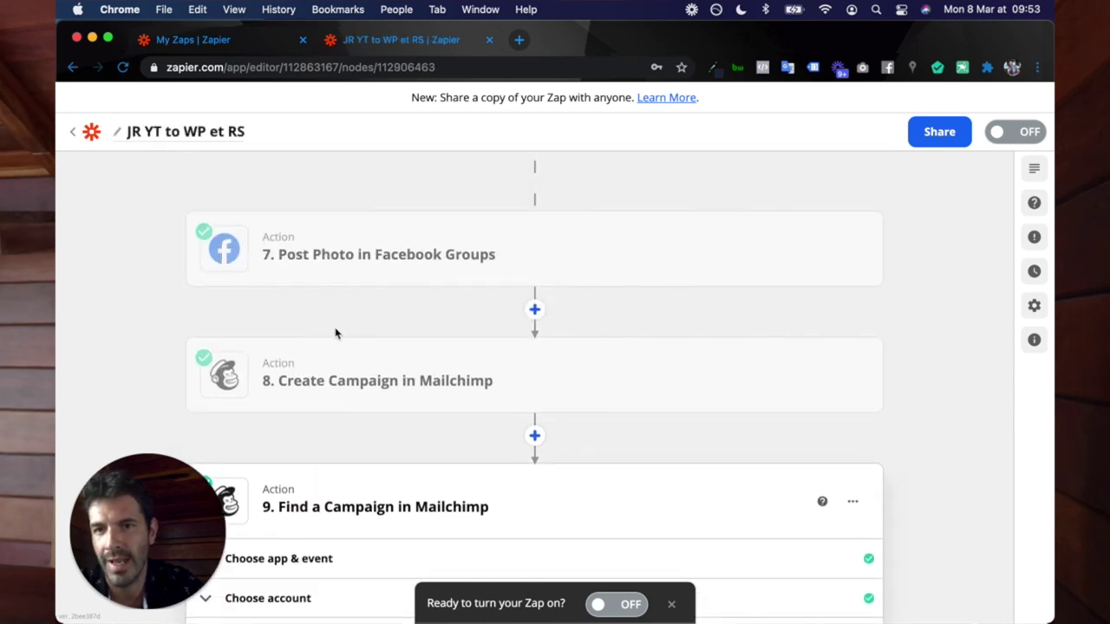
pyautogui.scroll(2, 337, 334)
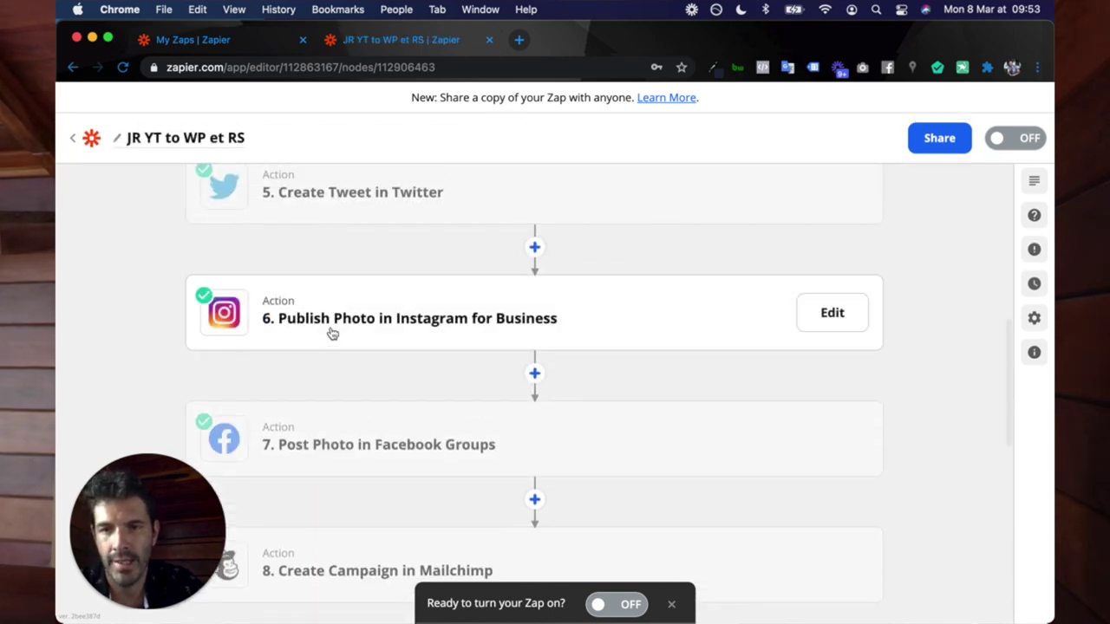
pyautogui.click(341, 323)
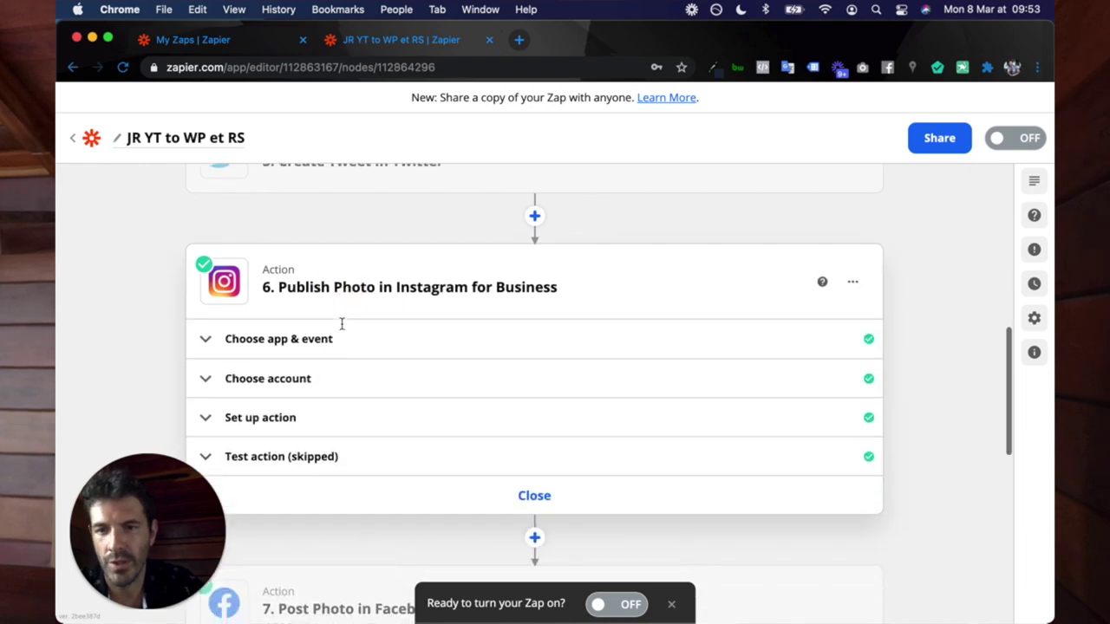
pyautogui.click(265, 371)
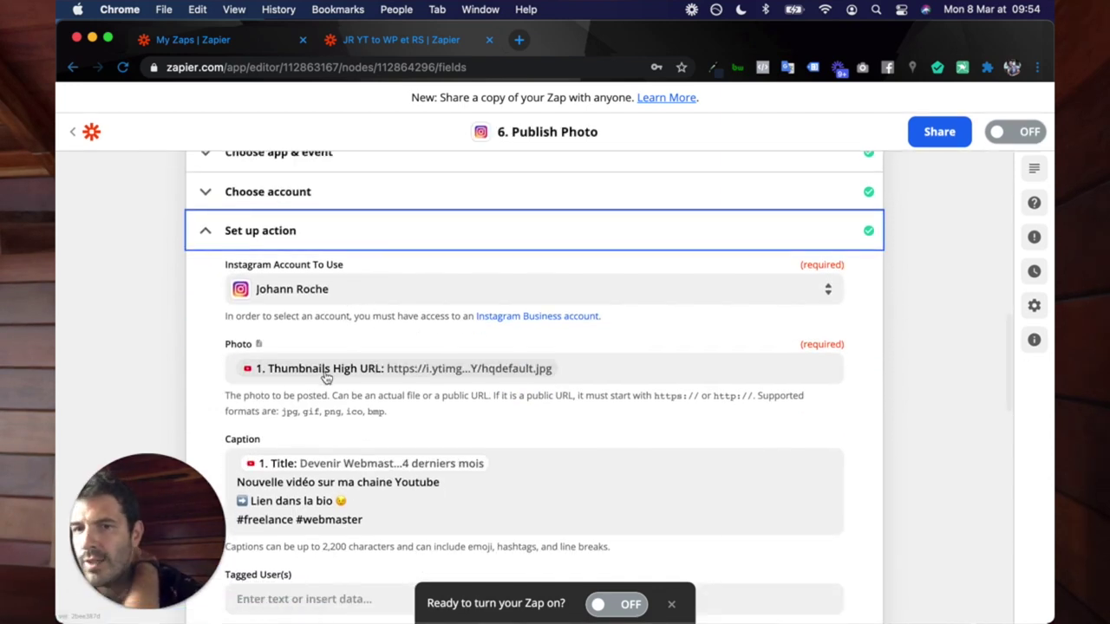
pyautogui.scroll(-2, 416, 457)
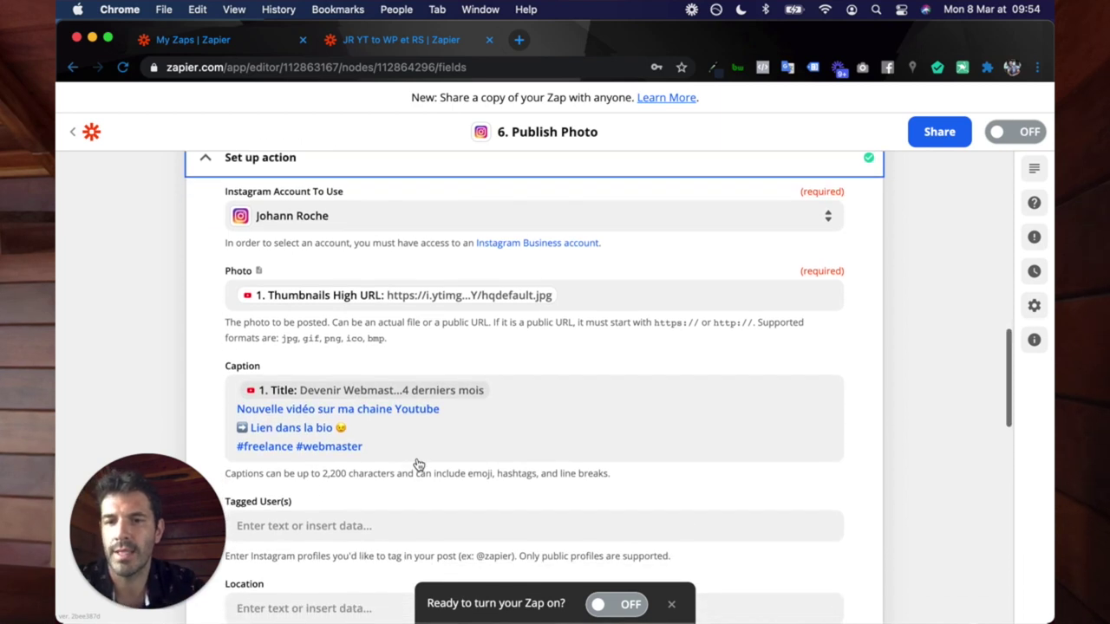